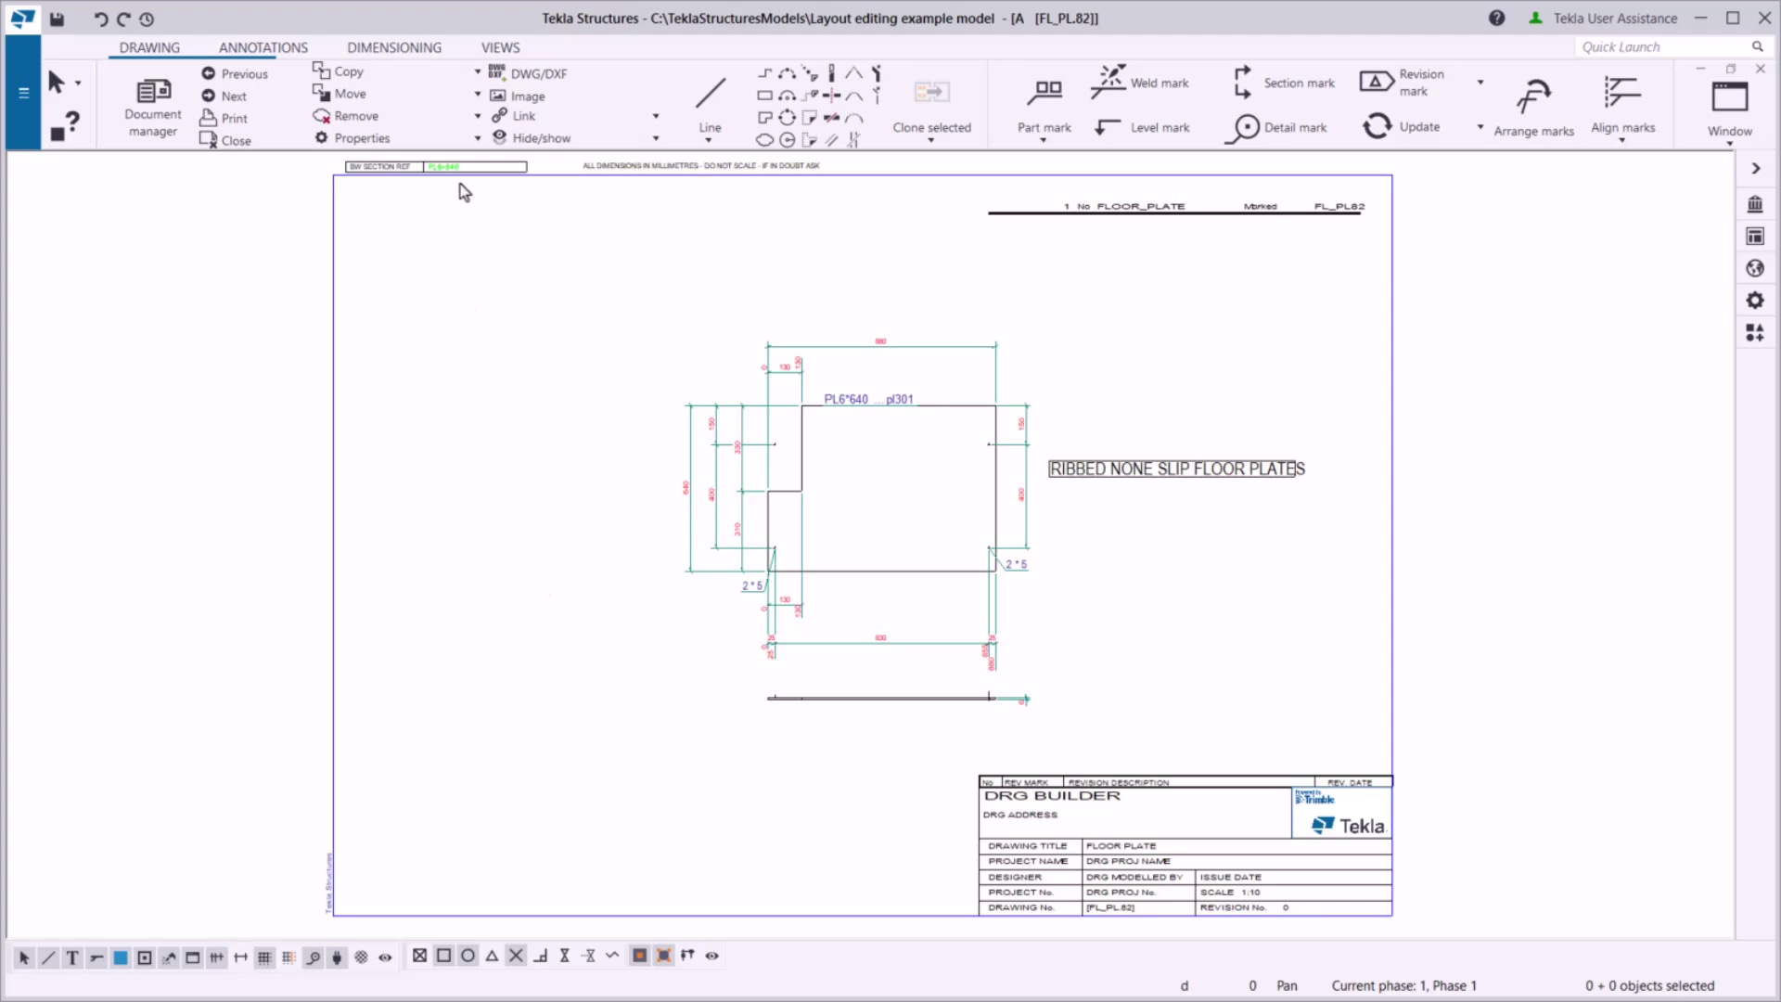
# - Open the assembly drawing properties and edit the ts-assembly layout in the Layout editor
pyautogui.click(460, 140)
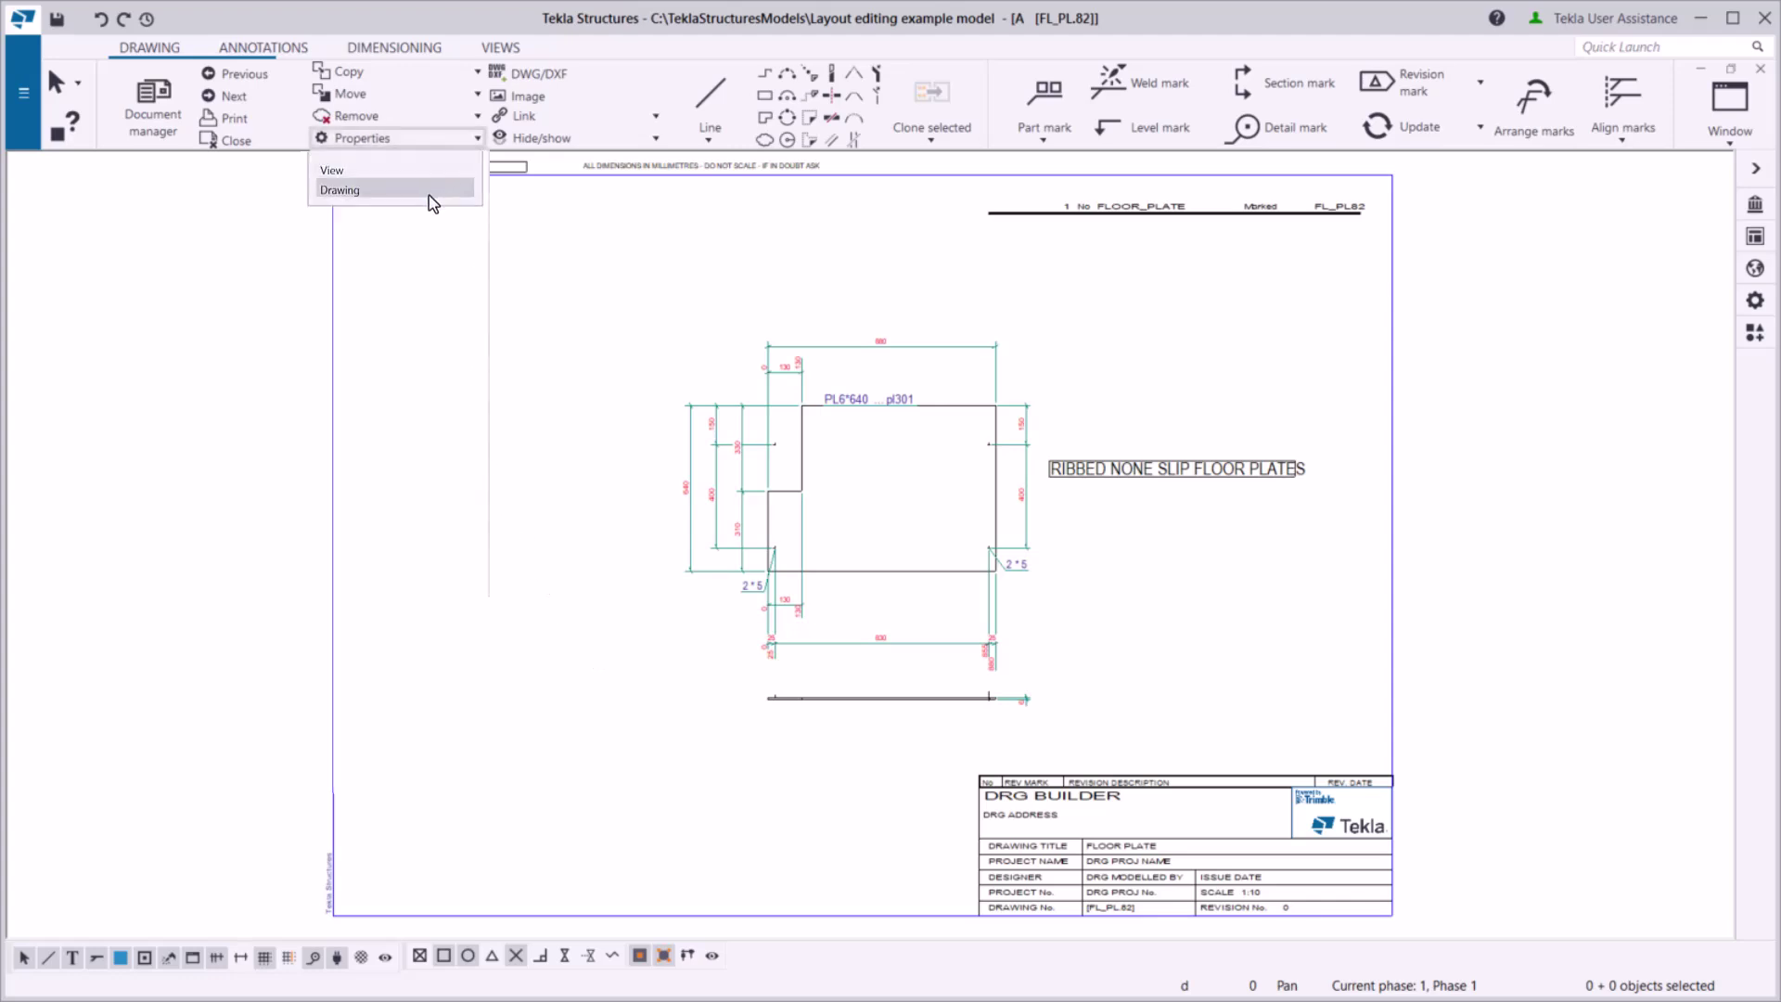
pyautogui.click(428, 195)
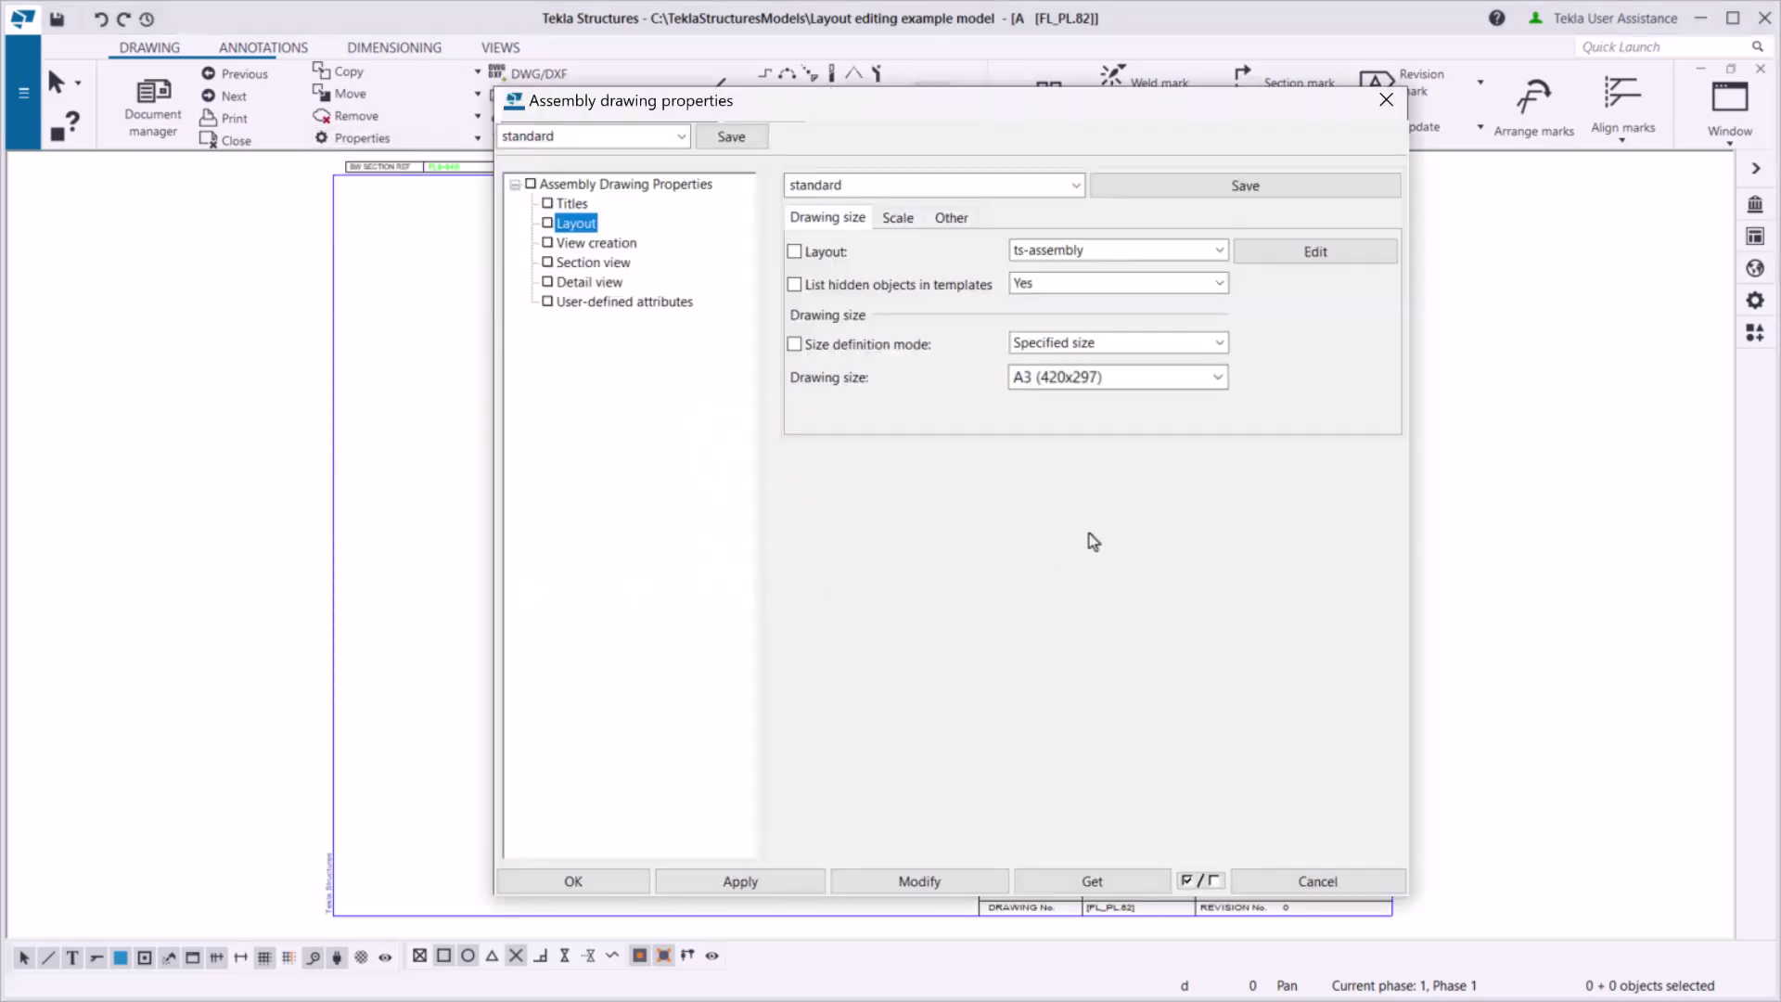
pyautogui.click(1283, 264)
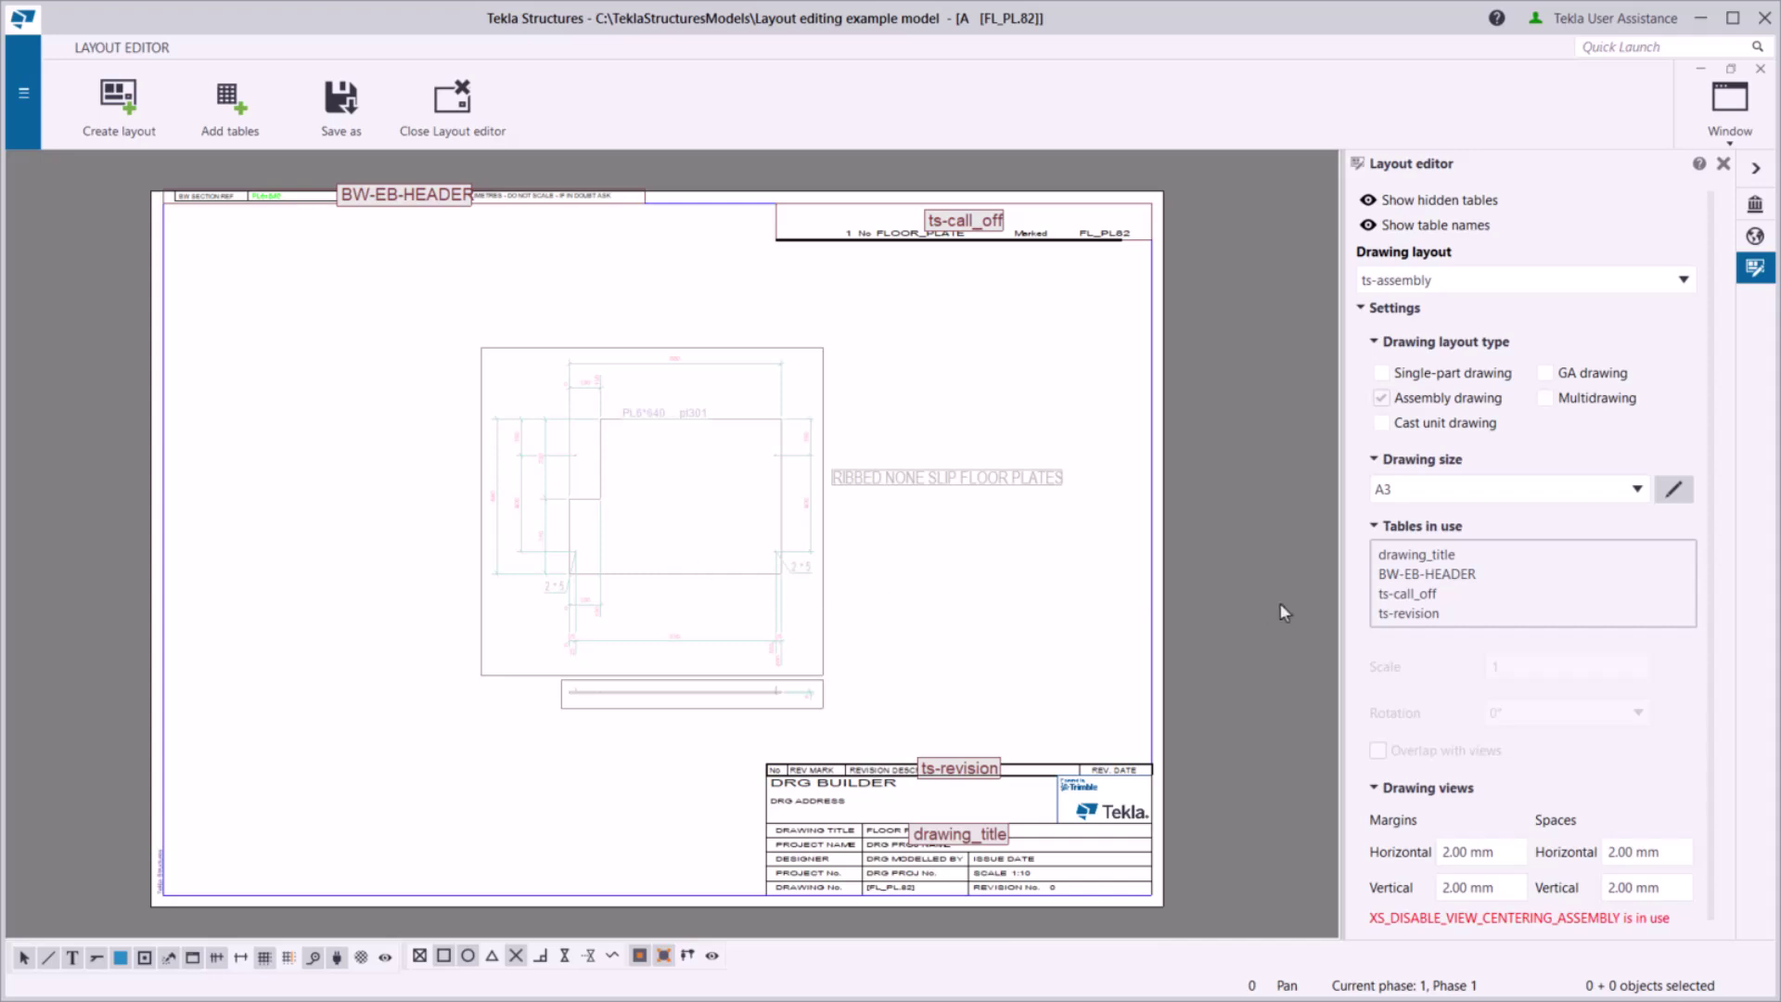
# - Add A2 and A4 drawing sizes beside A3, with autosize on for A3 and off for A4
pyautogui.click(1674, 490)
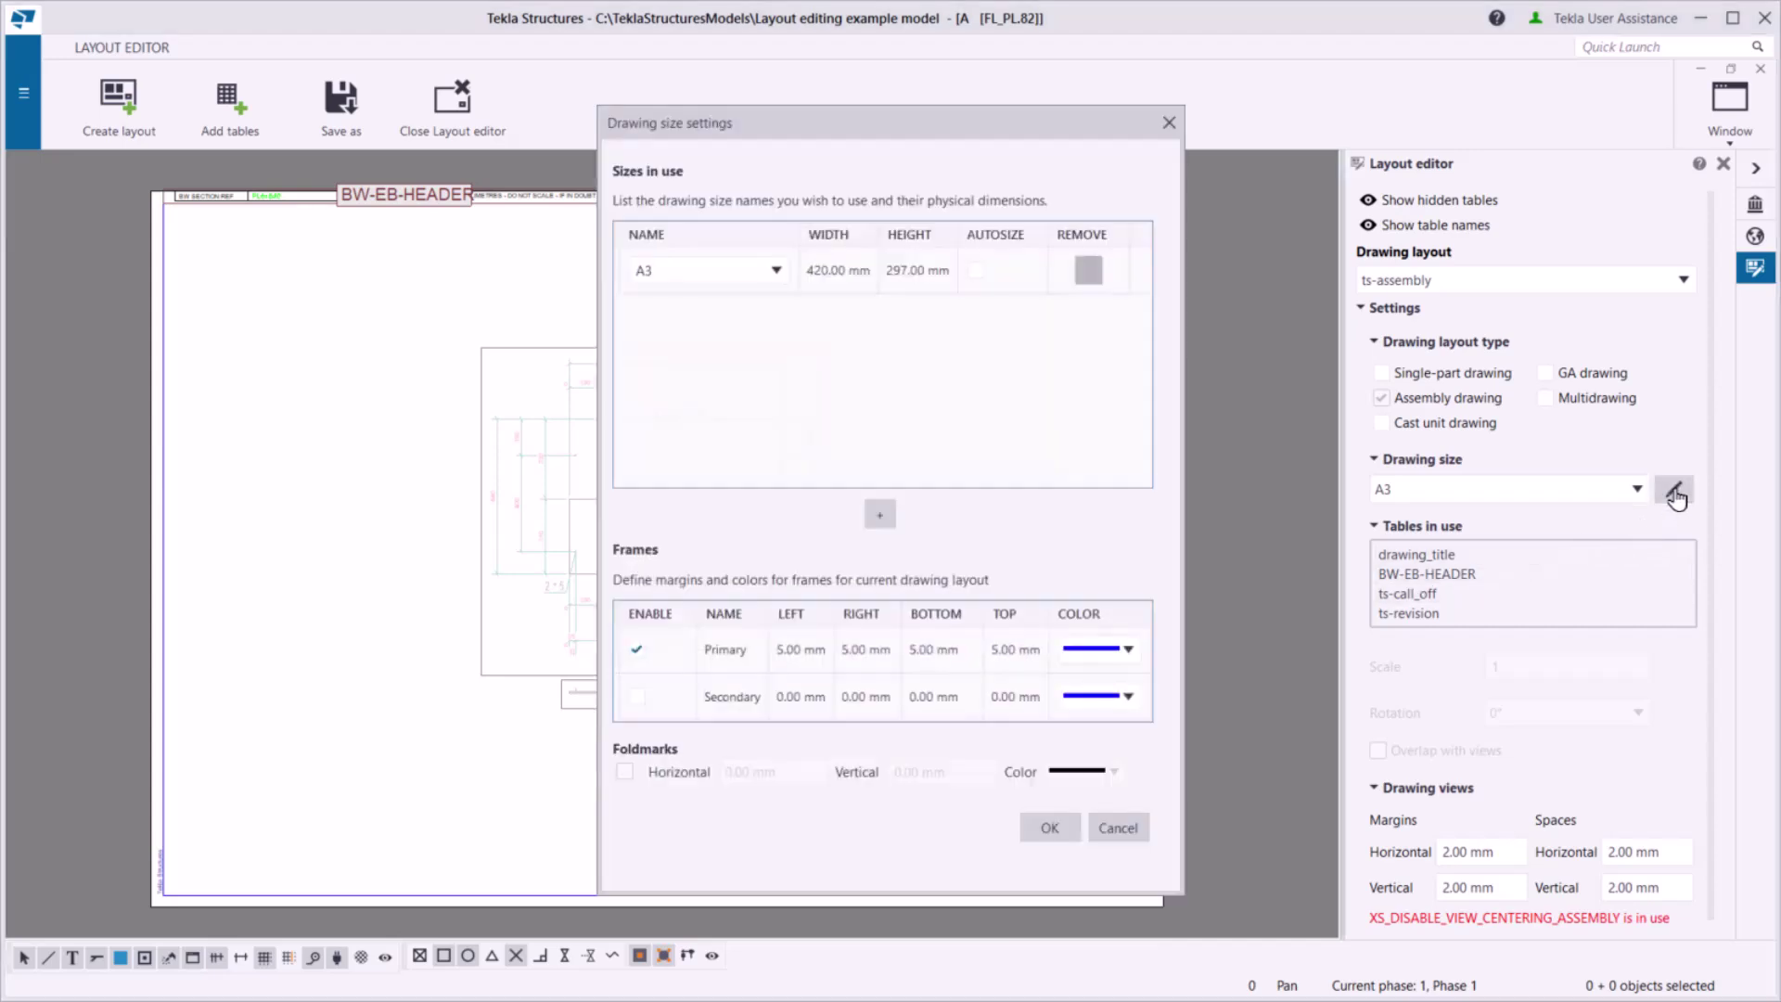
pyautogui.click(881, 514)
pyautogui.click(753, 318)
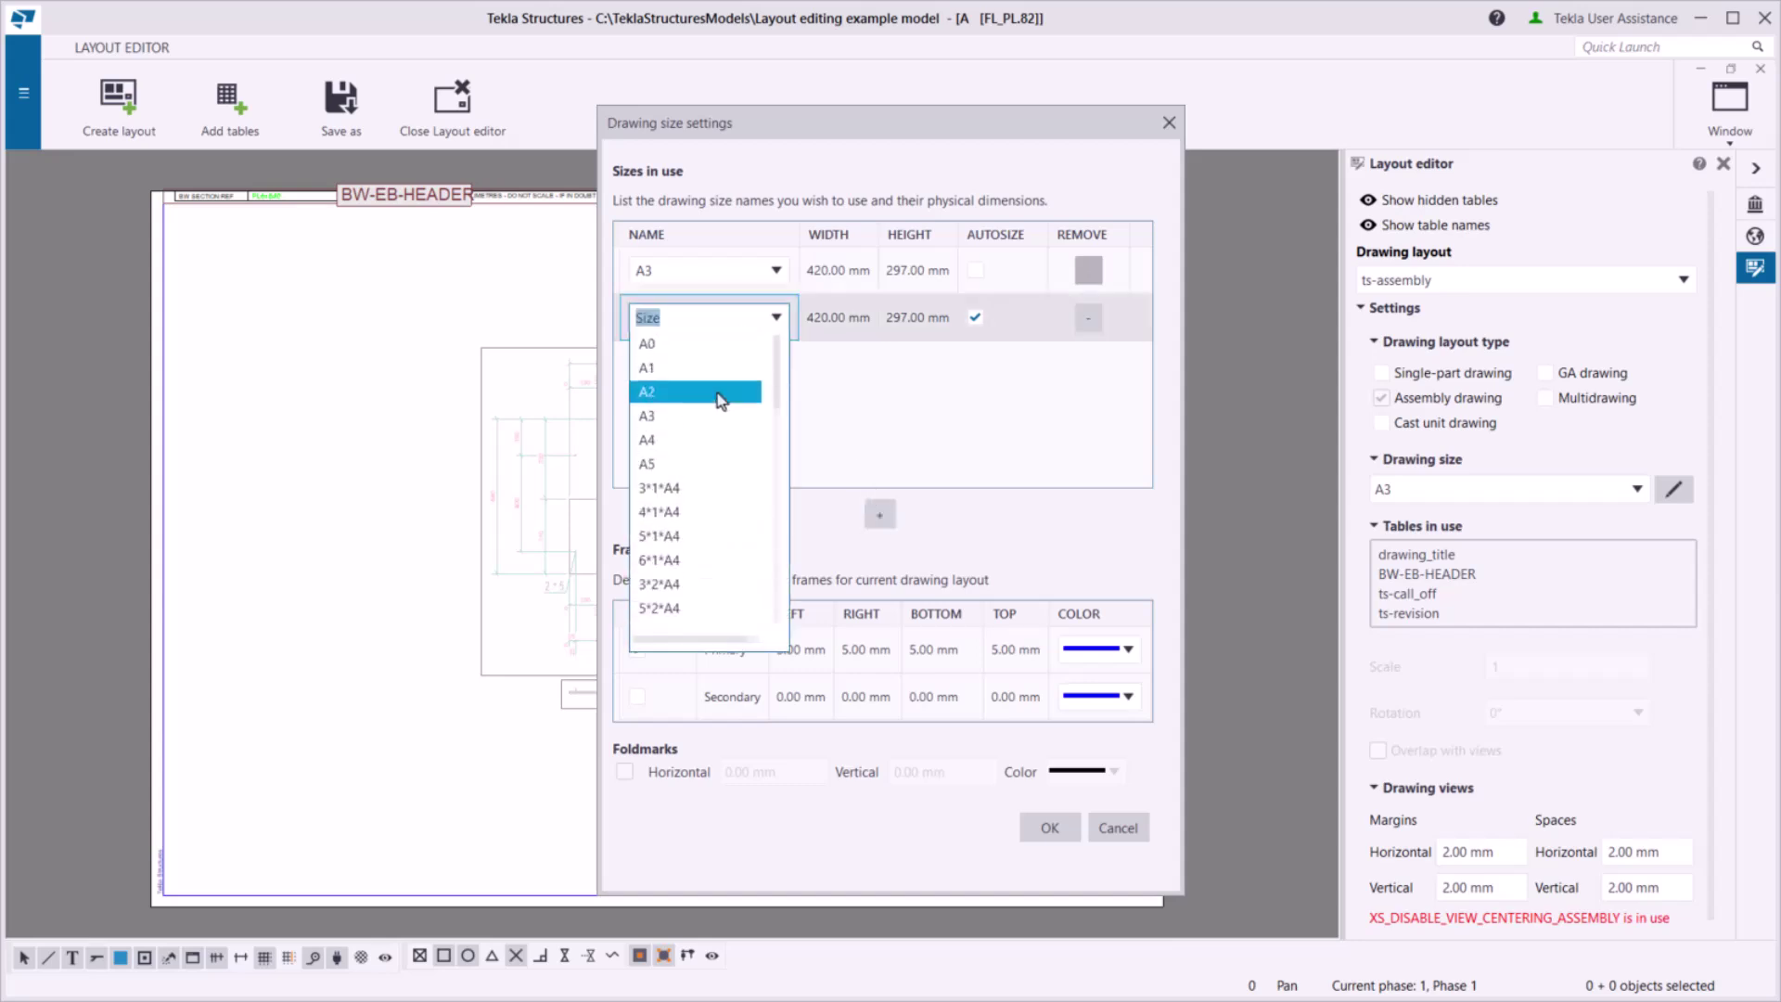
pyautogui.click(717, 392)
pyautogui.click(882, 514)
pyautogui.click(778, 372)
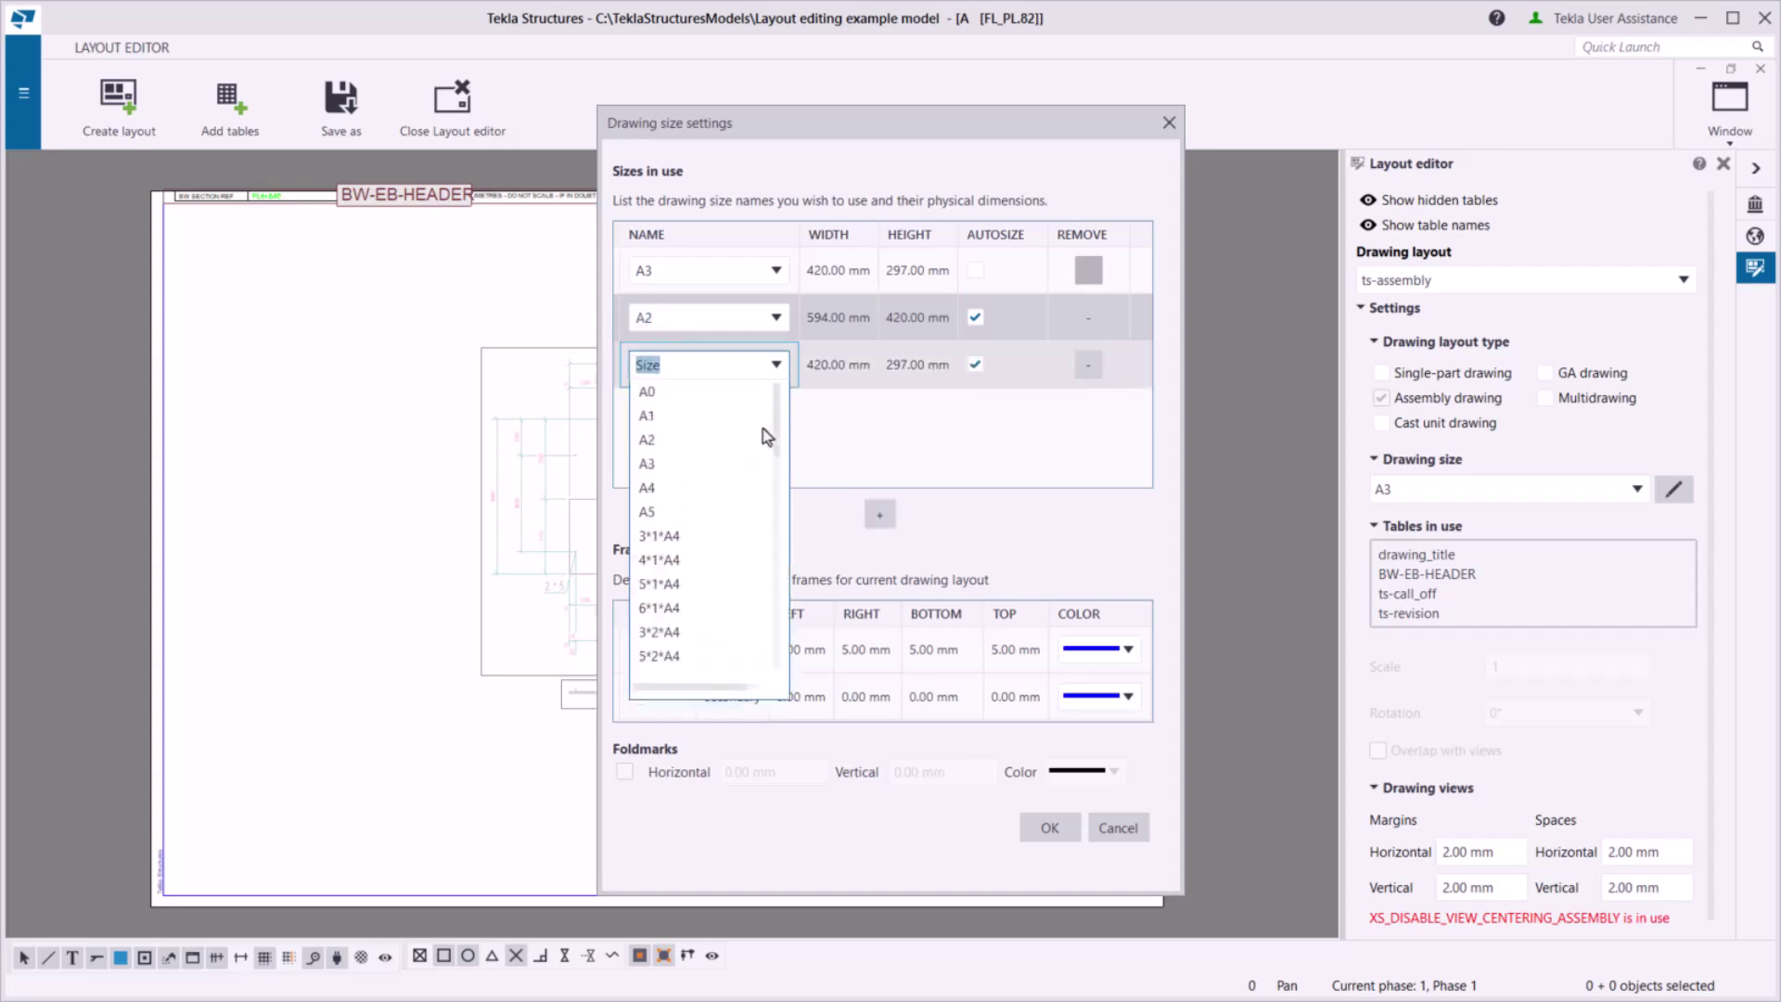
pyautogui.click(740, 489)
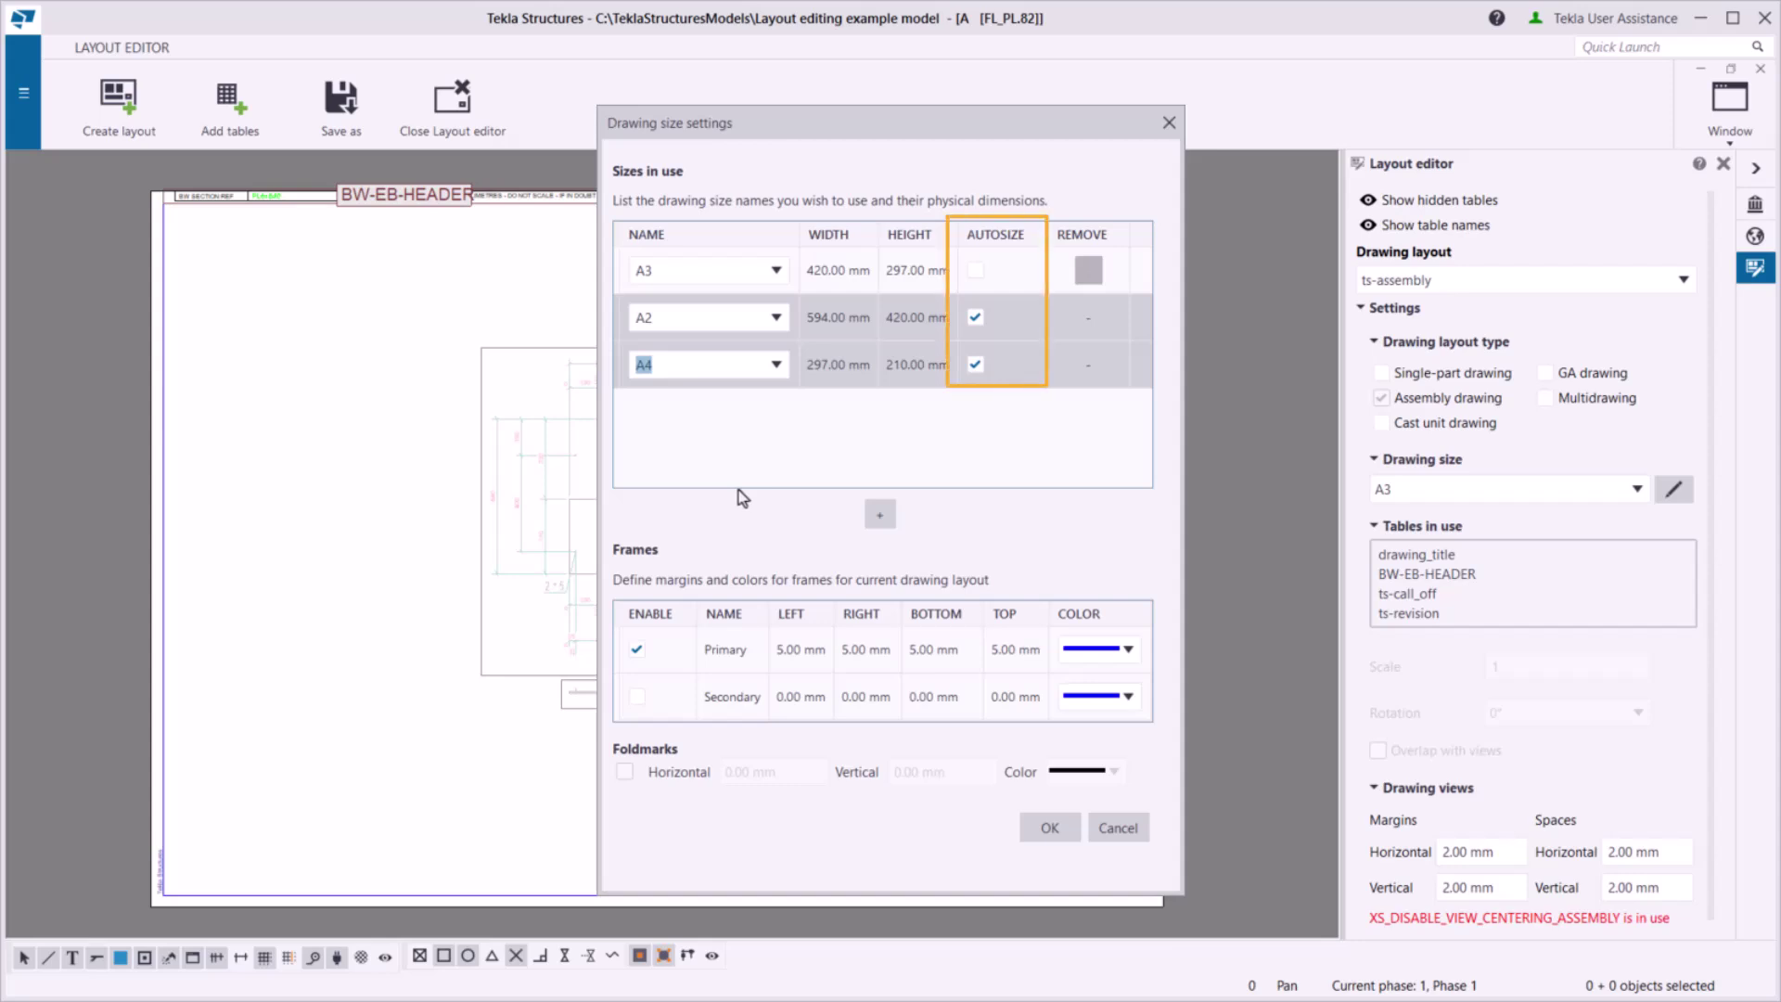
pyautogui.click(976, 270)
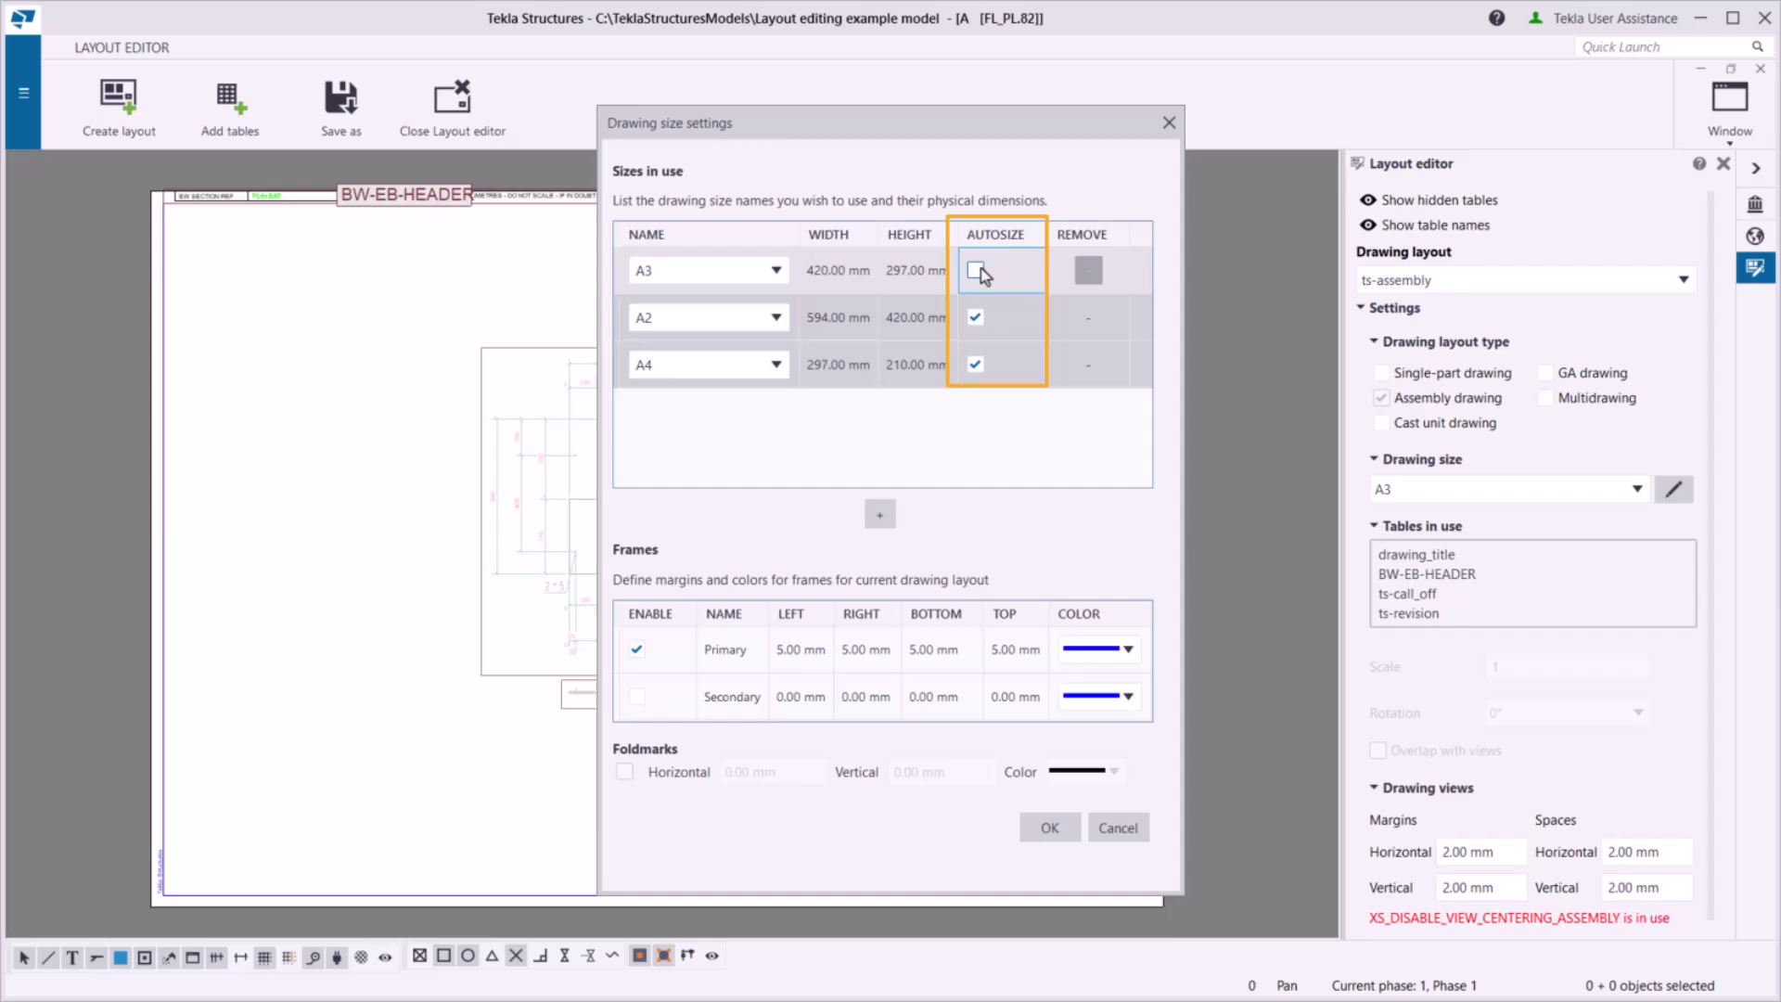
pyautogui.click(976, 366)
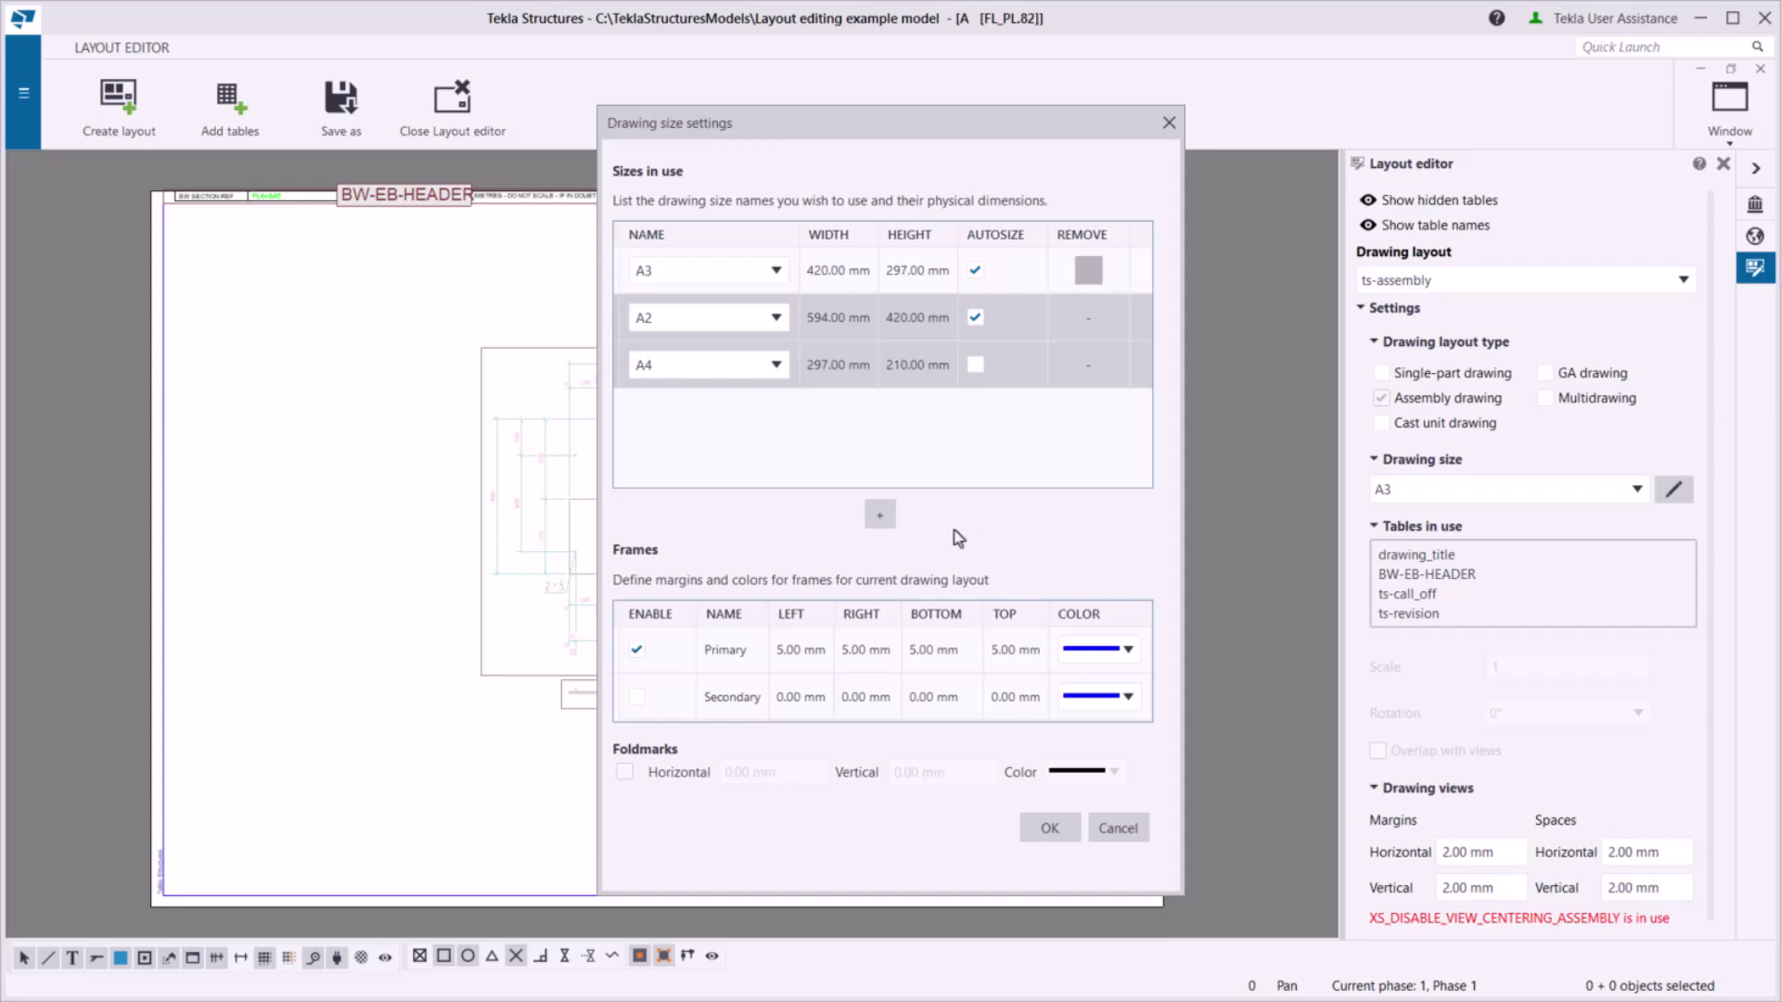
# - Enable the secondary frame and set all four primary frame margins to 10 mm
pyautogui.click(649, 701)
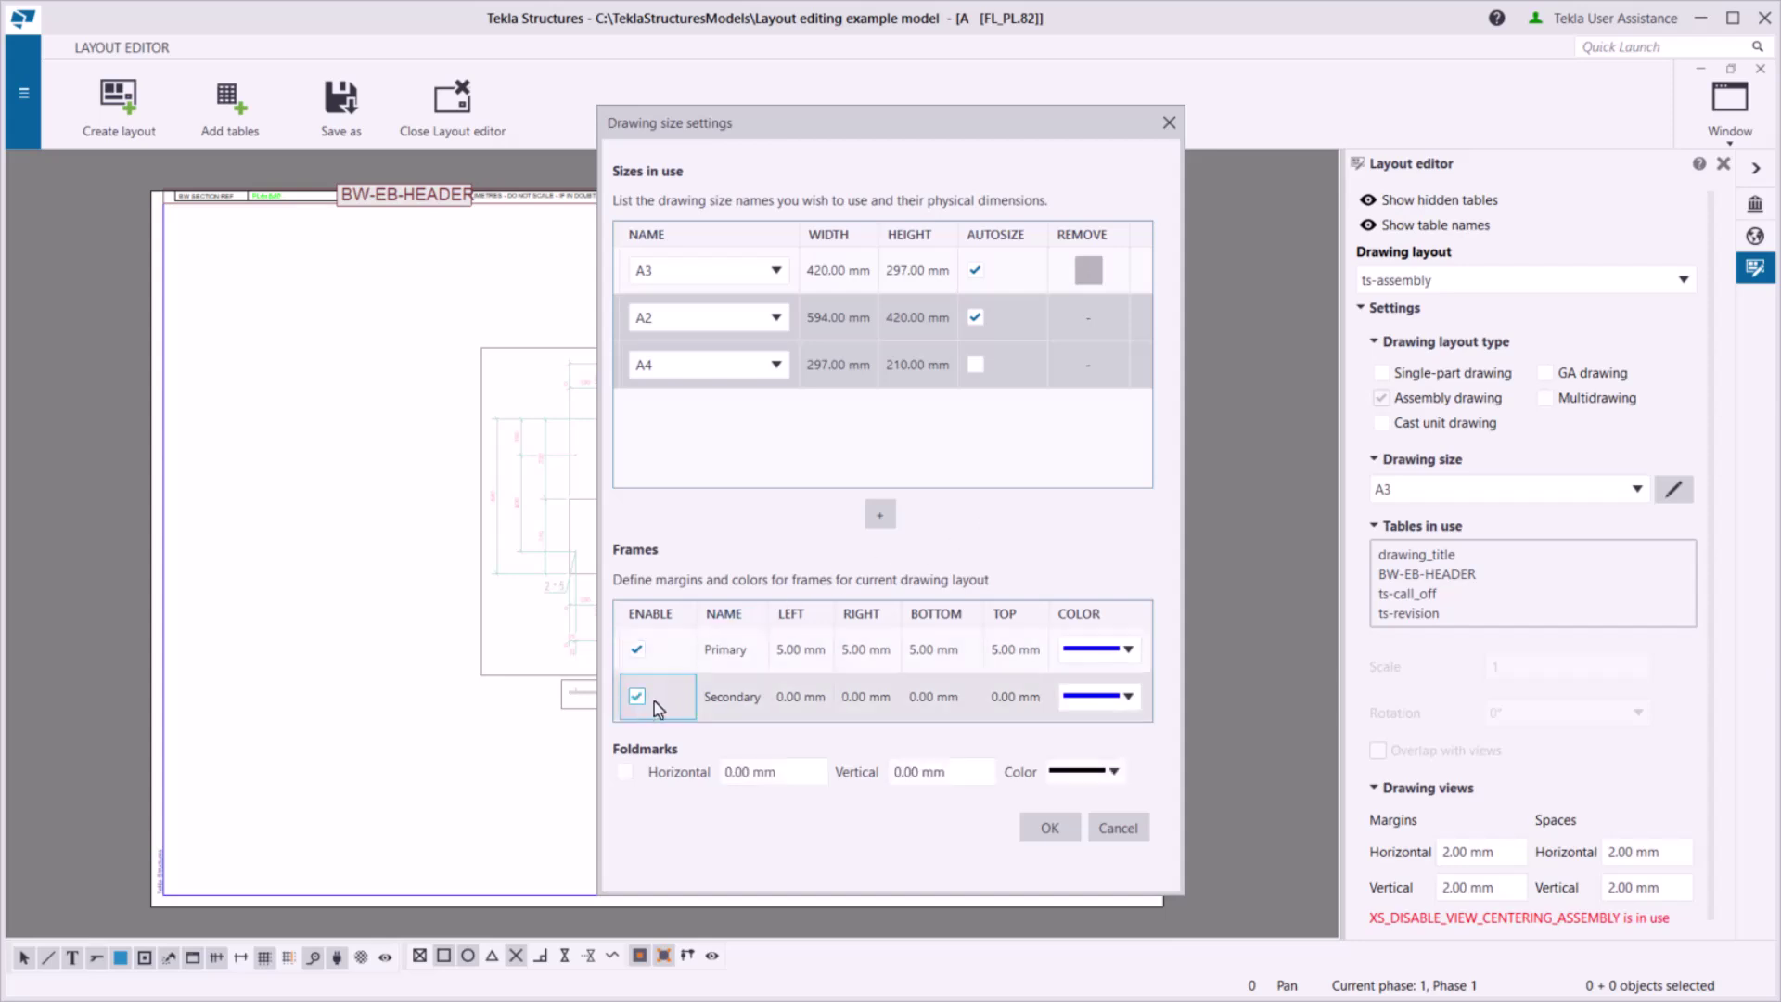
pyautogui.click(800, 648)
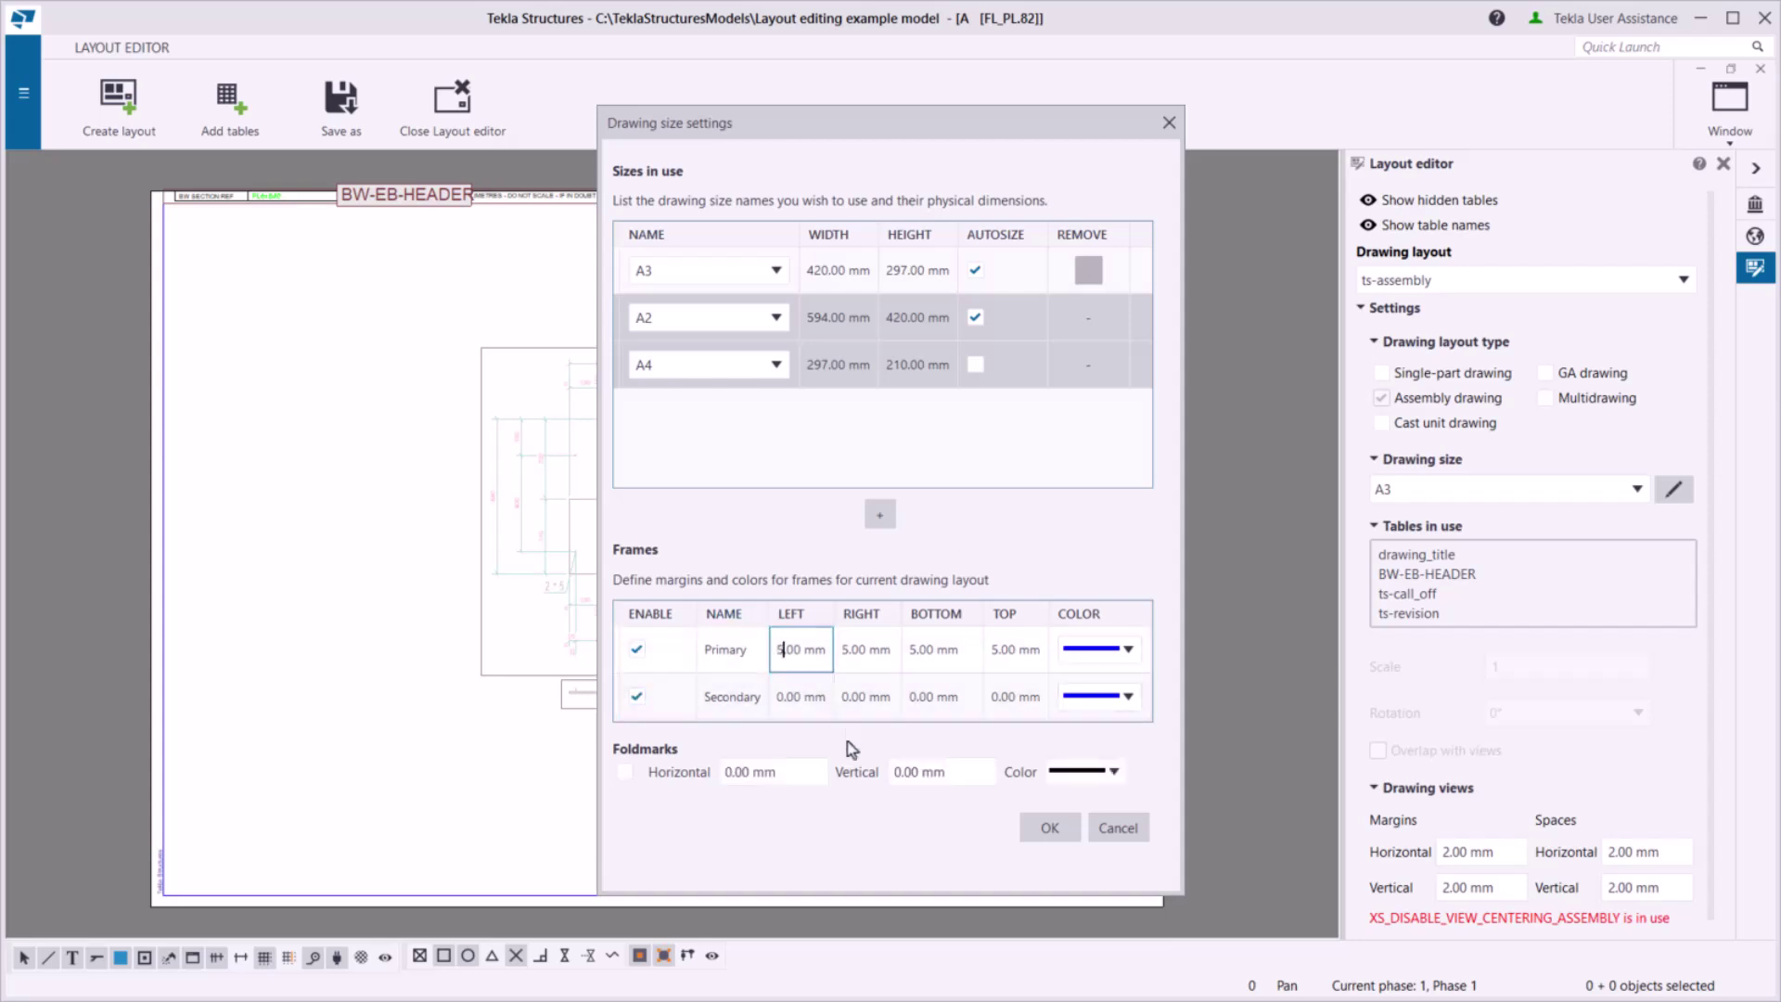
pyautogui.write('10')
pyautogui.press('Tab')
pyautogui.write('10')
pyautogui.press('Tab')
pyautogui.write('10')
pyautogui.press('Tab')
pyautogui.write('10')
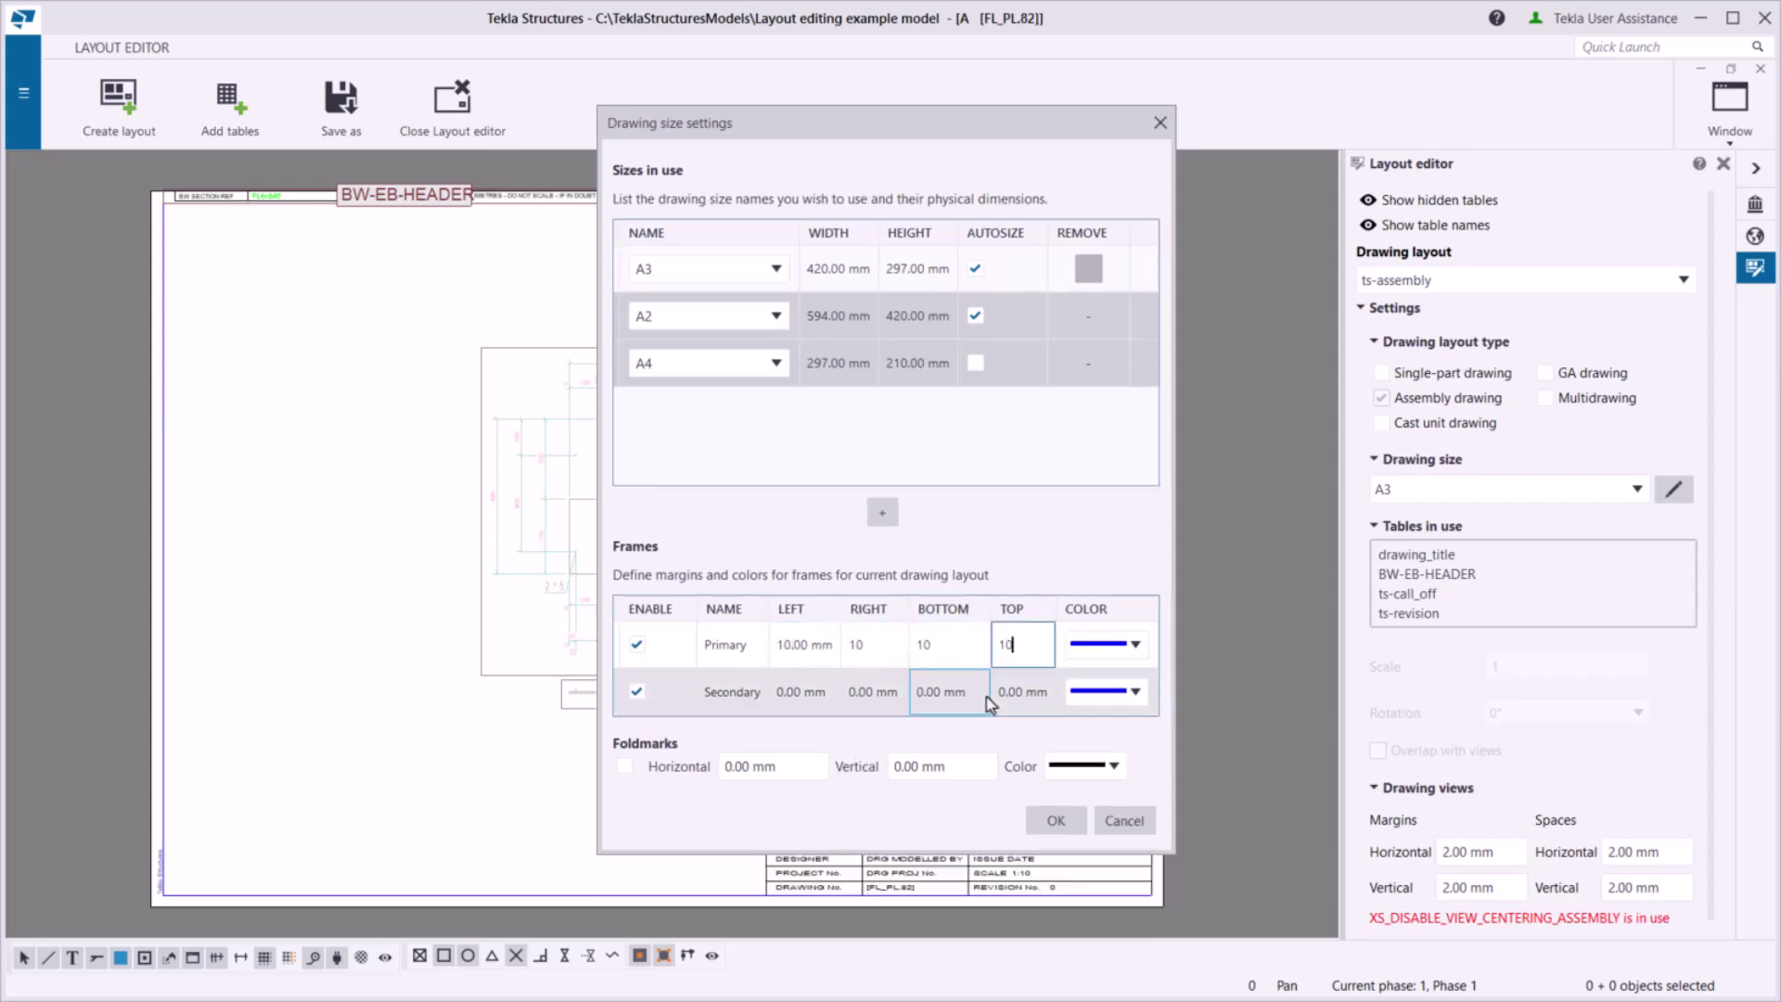
# - Make the primary frame black and secondary frame red, add horizontal foldmarks at 140 mm, and apply
pyautogui.click(1113, 644)
pyautogui.click(1123, 694)
pyautogui.click(1122, 694)
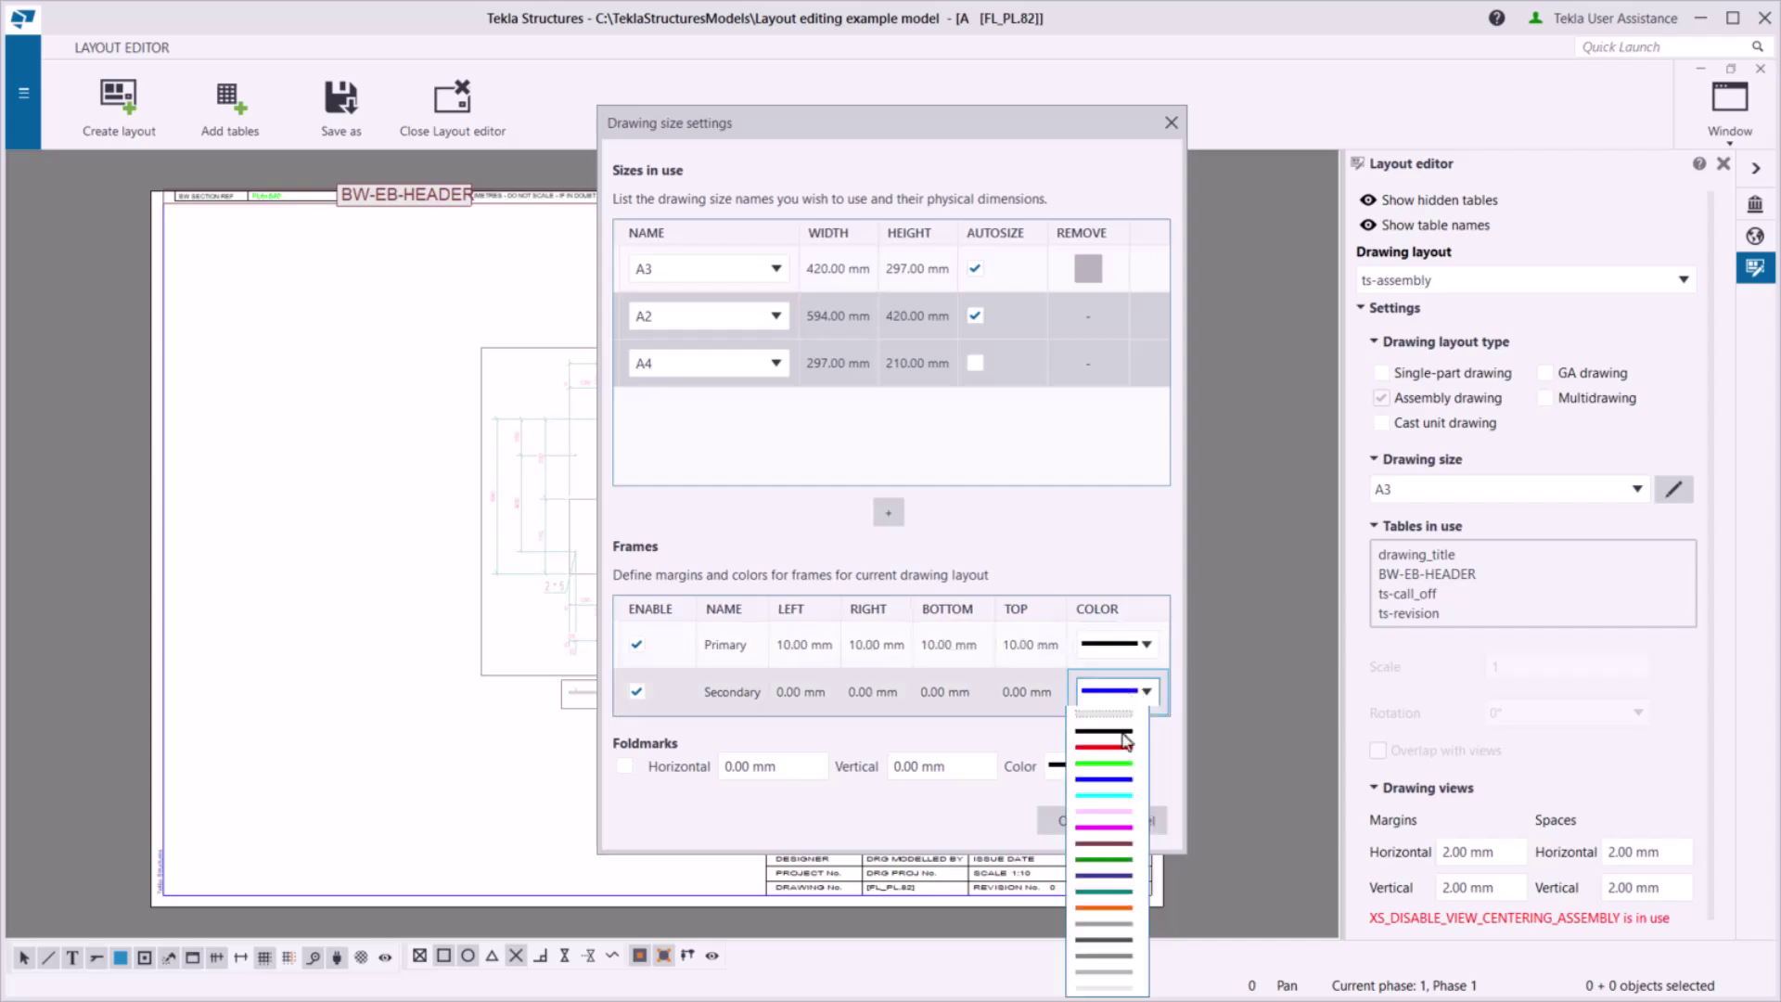
pyautogui.click(1130, 756)
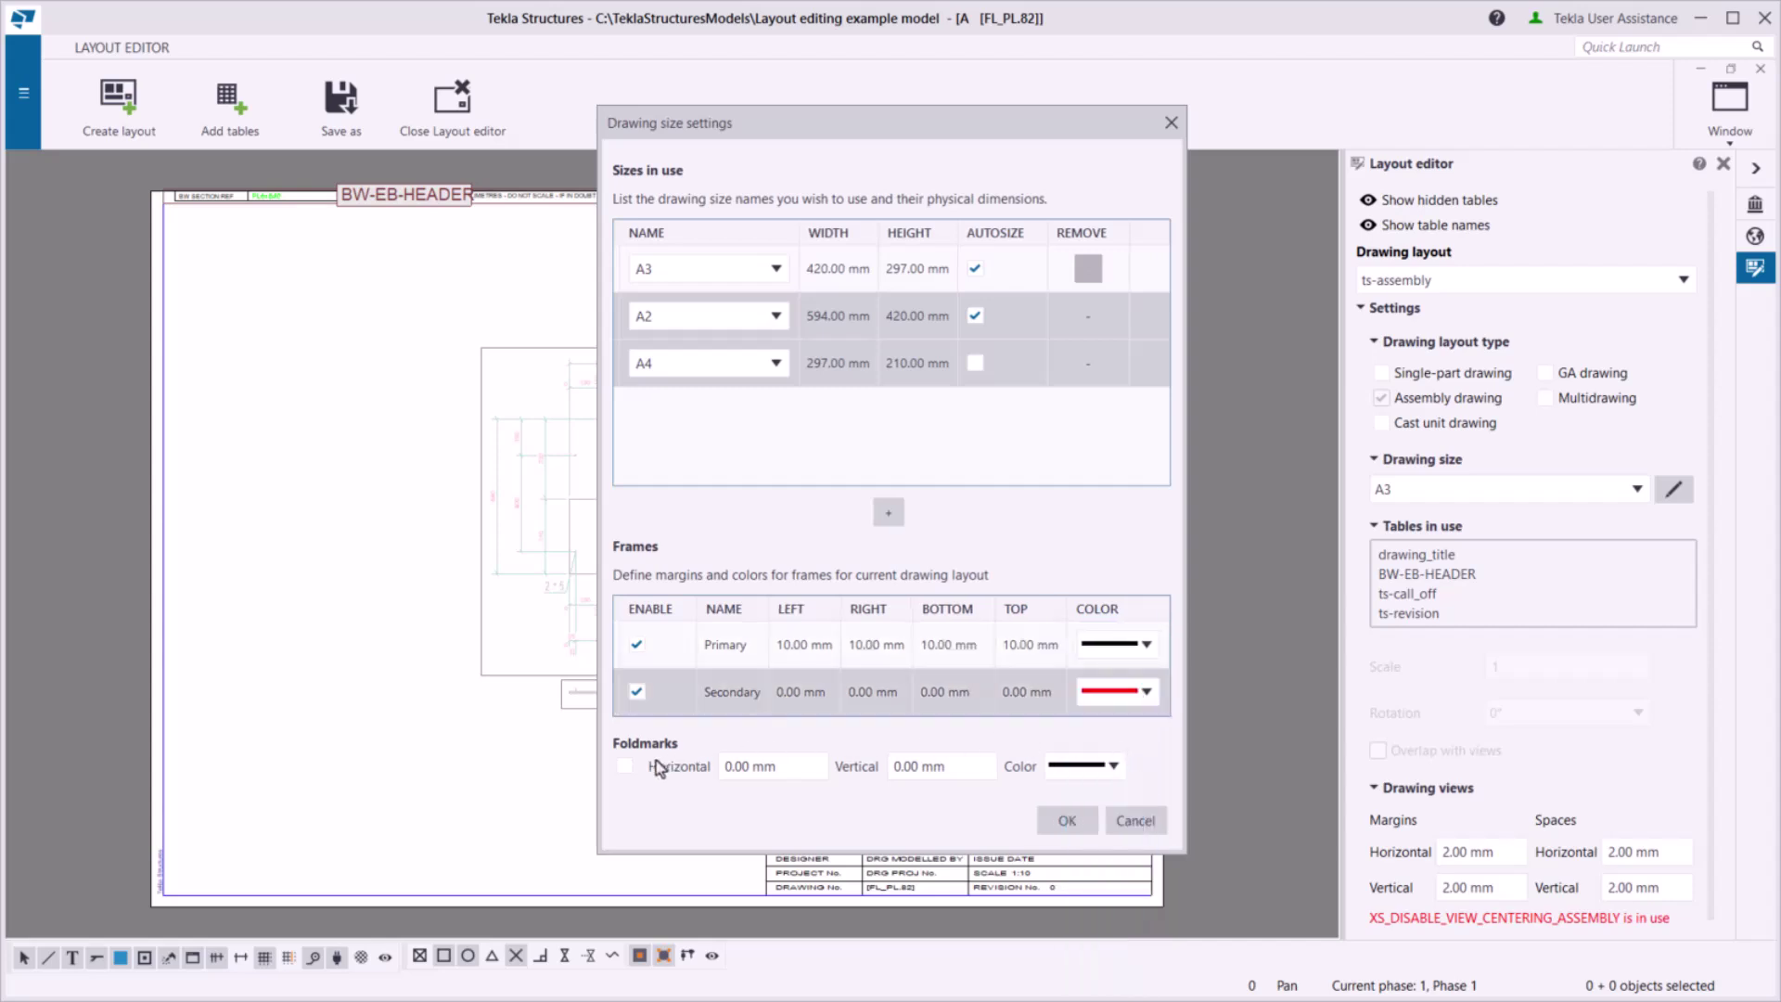
pyautogui.click(625, 766)
pyautogui.click(722, 766)
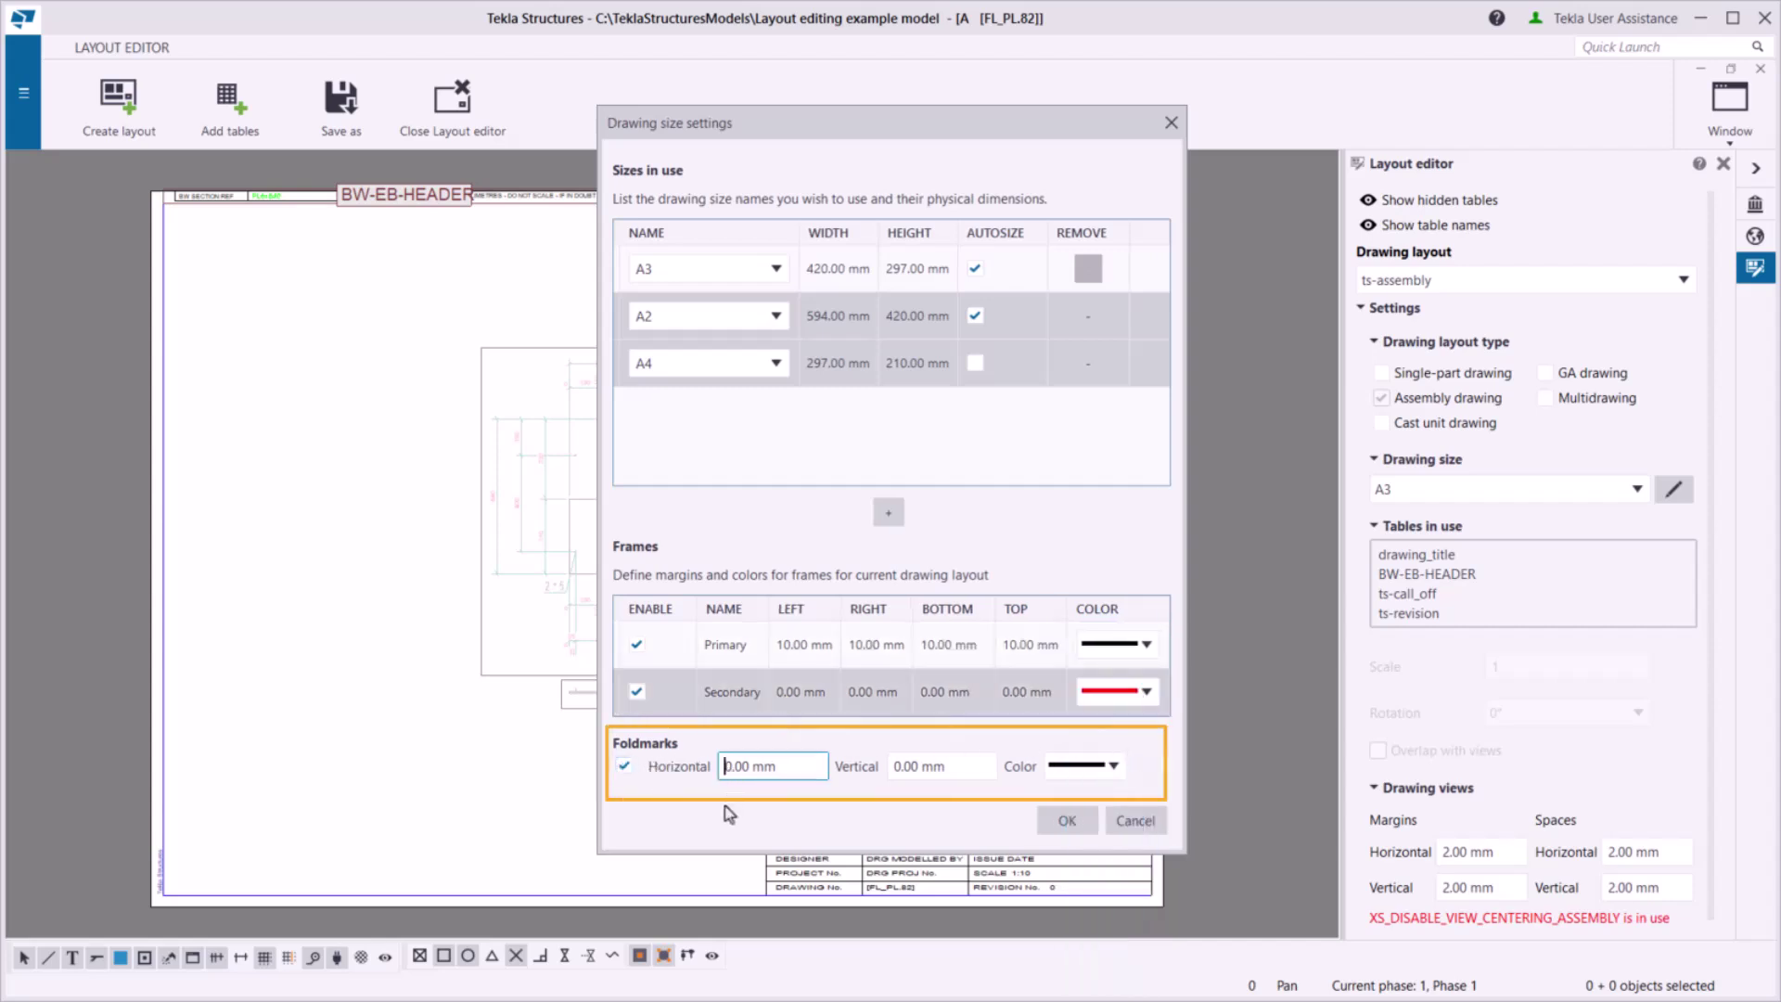
pyautogui.write('14')
pyautogui.click(1067, 820)
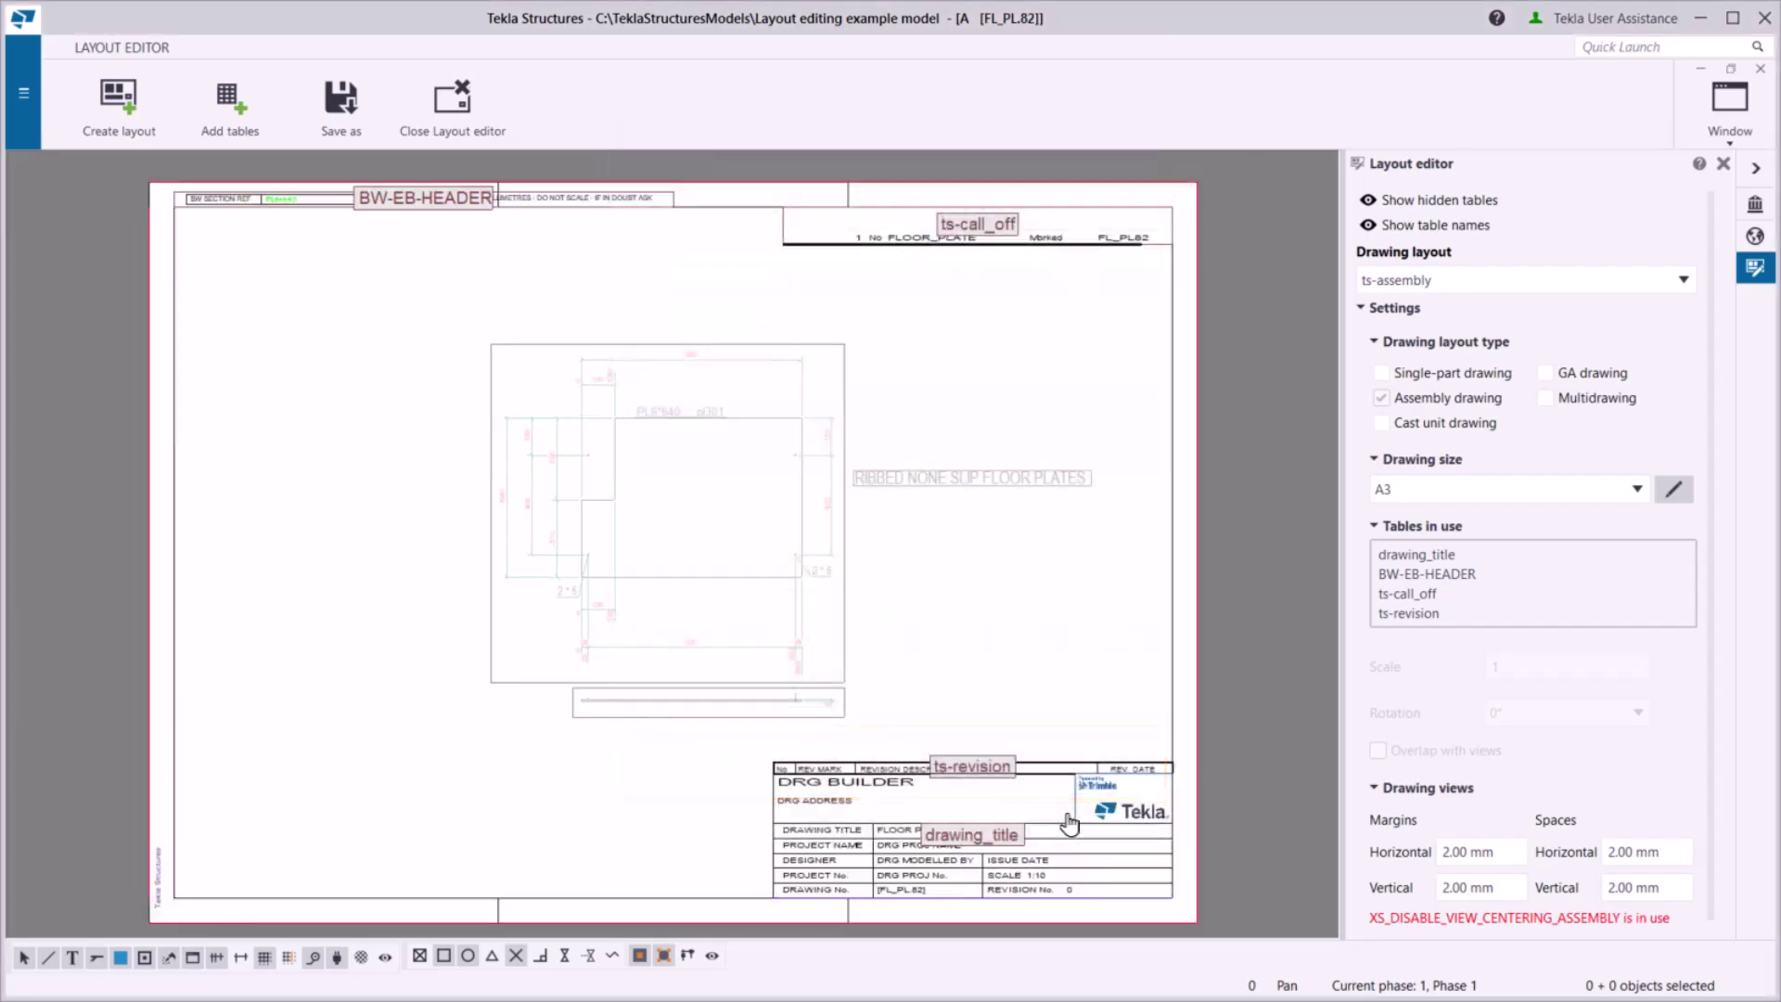
# - Insert the ts-assembly_part_list table, found by searching 'ts-ass', at the drawing's top-left corner
pyautogui.click(247, 137)
pyautogui.click(367, 311)
pyautogui.write('ts')
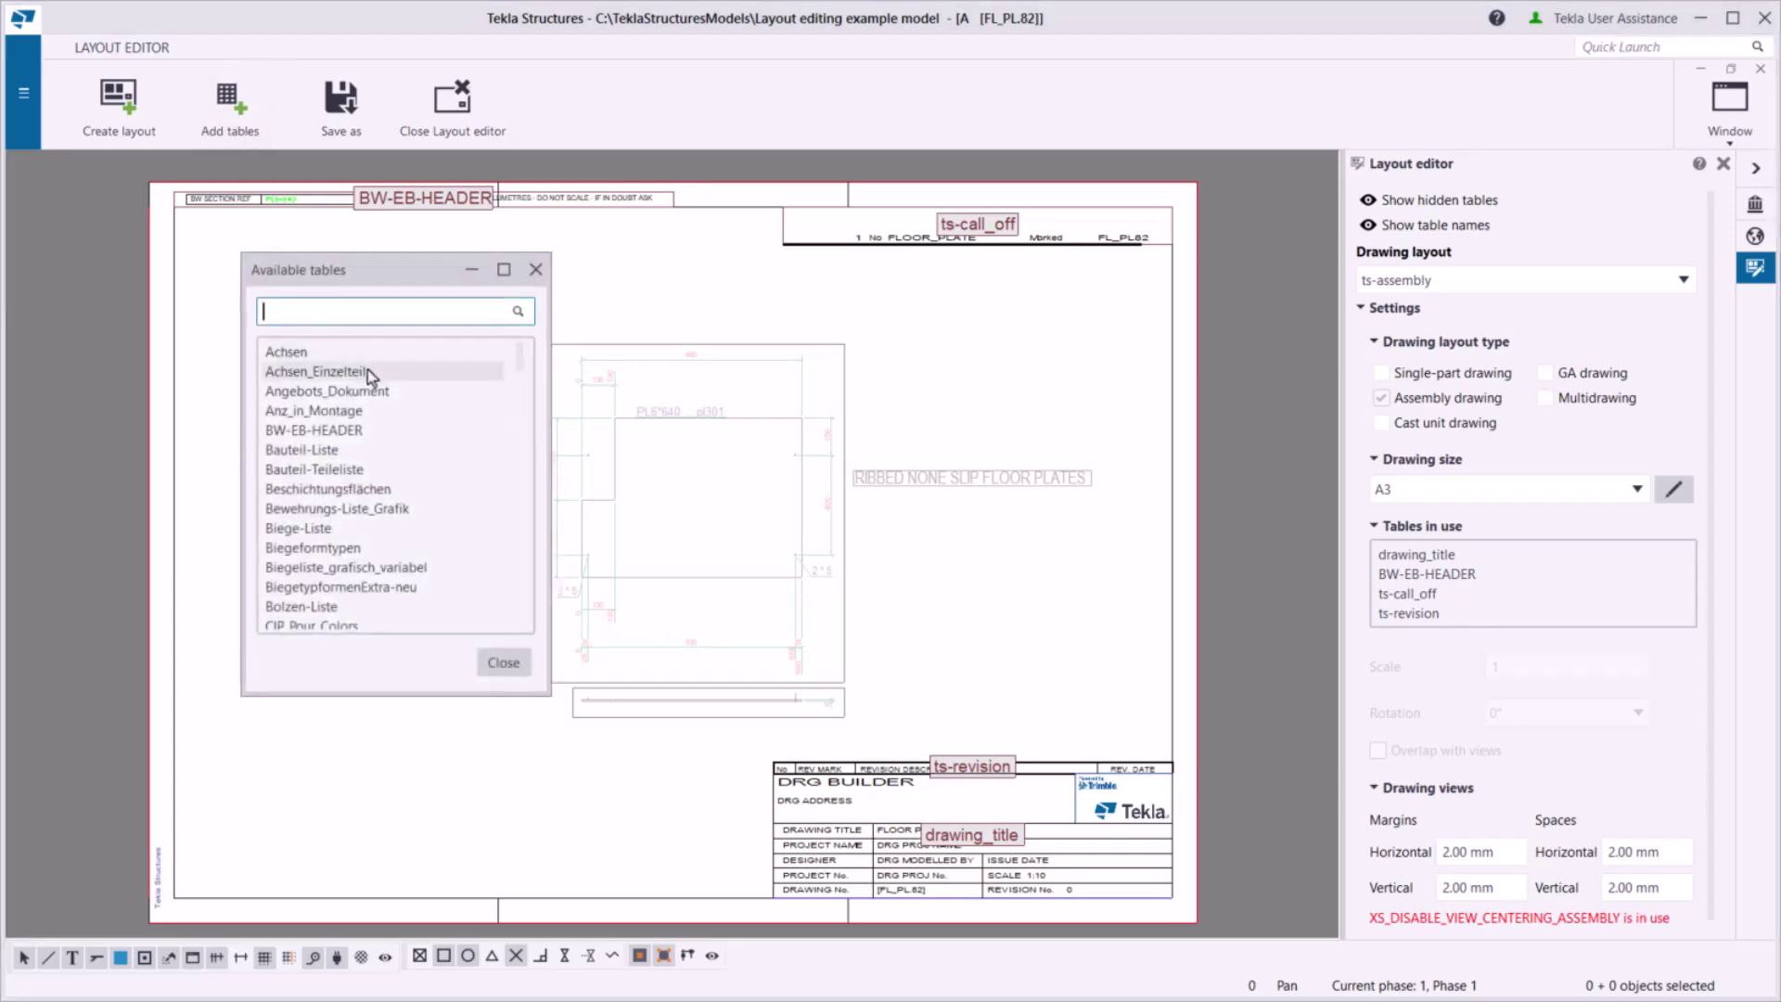
pyautogui.write('-ass')
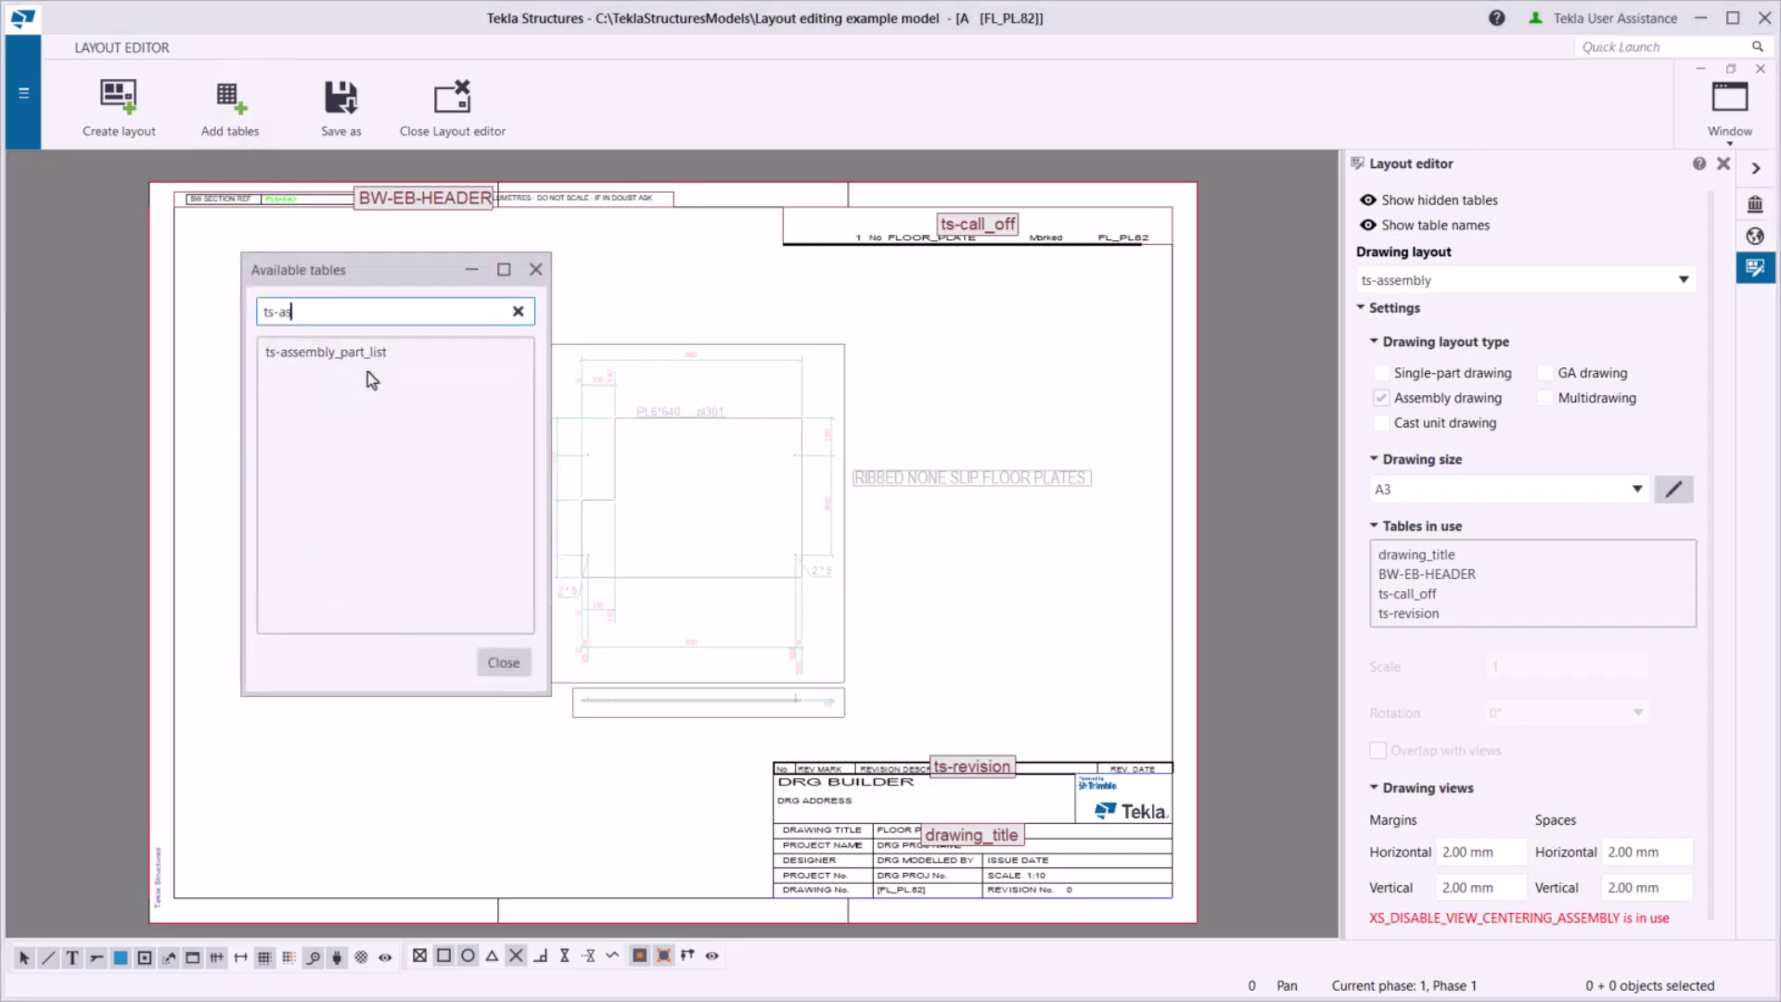
pyautogui.click(367, 352)
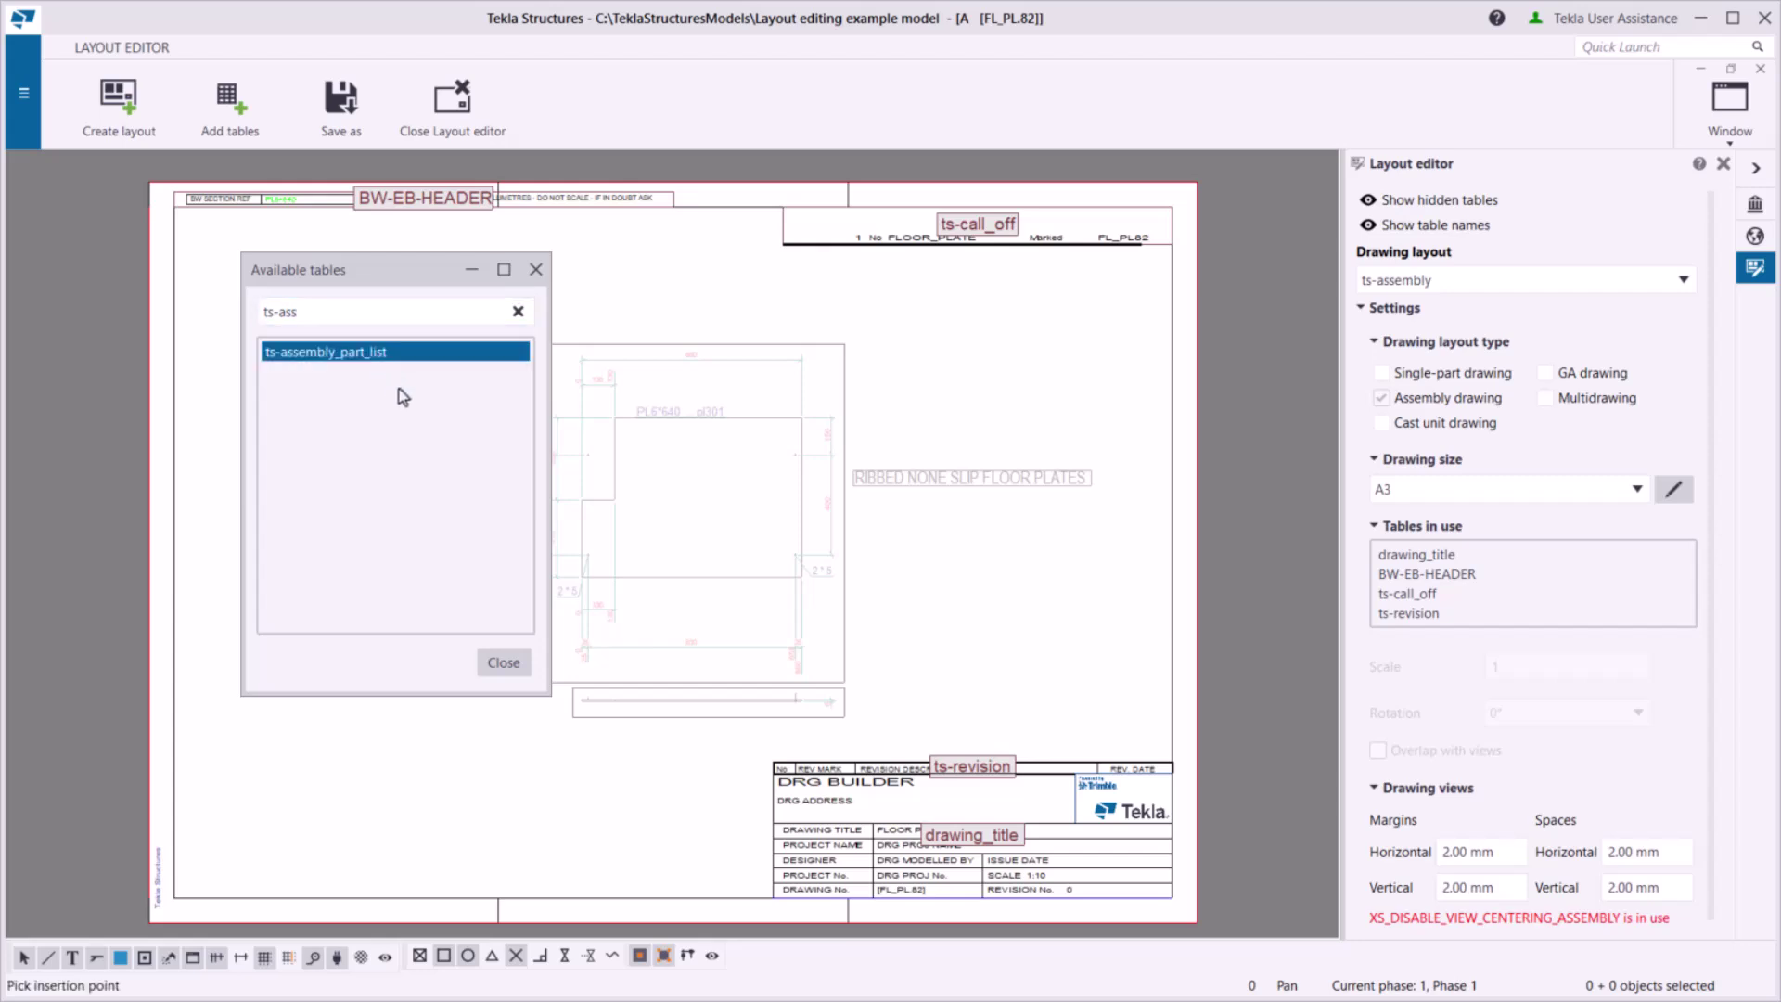
pyautogui.click(175, 209)
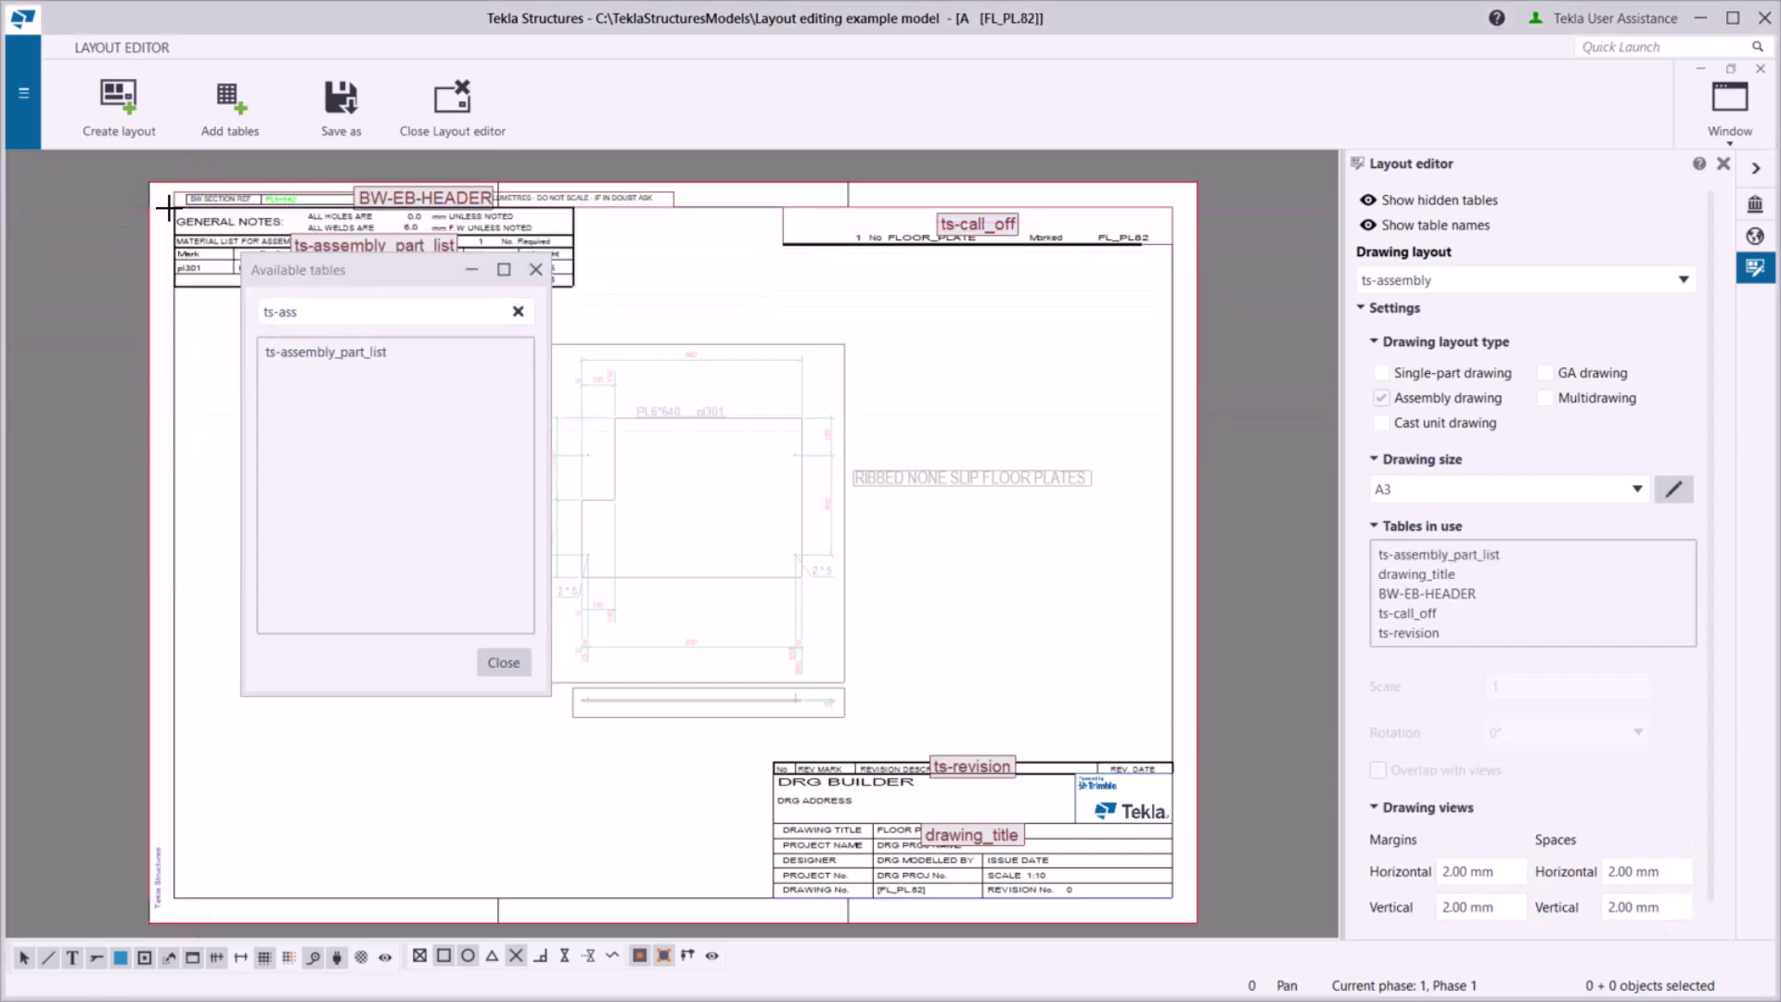
pyautogui.click(536, 269)
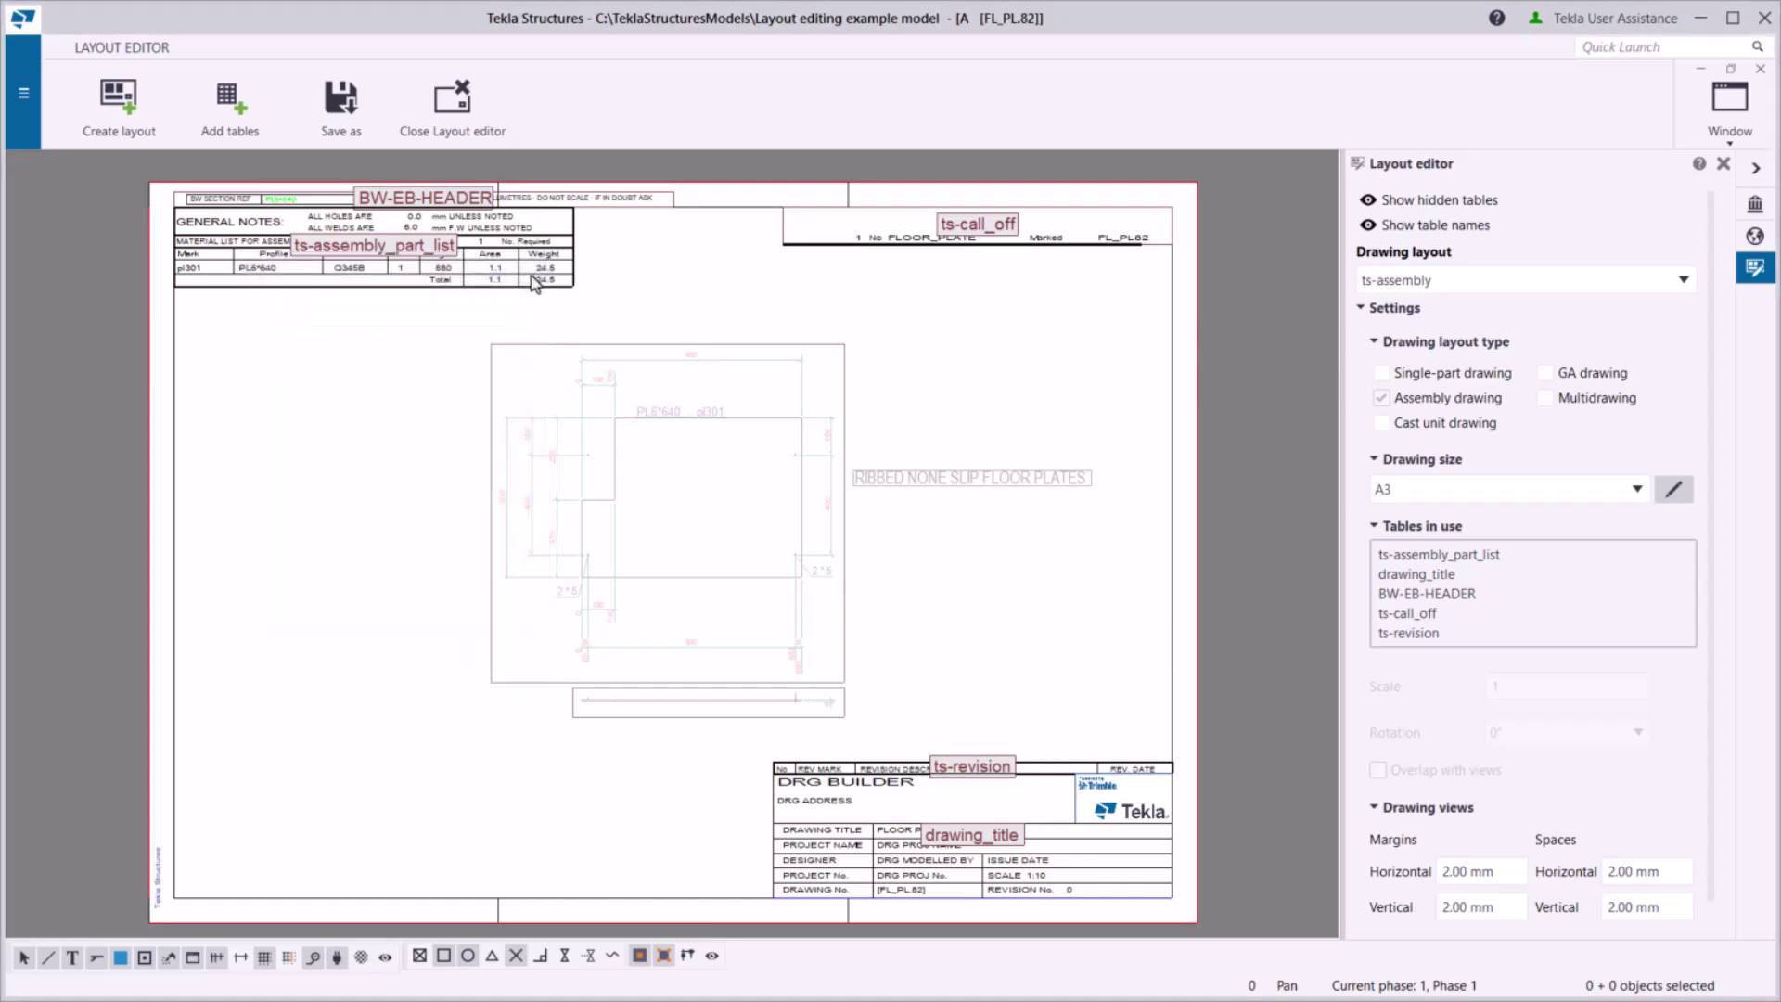
# - Drag the ts-assembly_part_list table from the top left down to the sheet's bottom-left corner
pyautogui.click(184, 234)
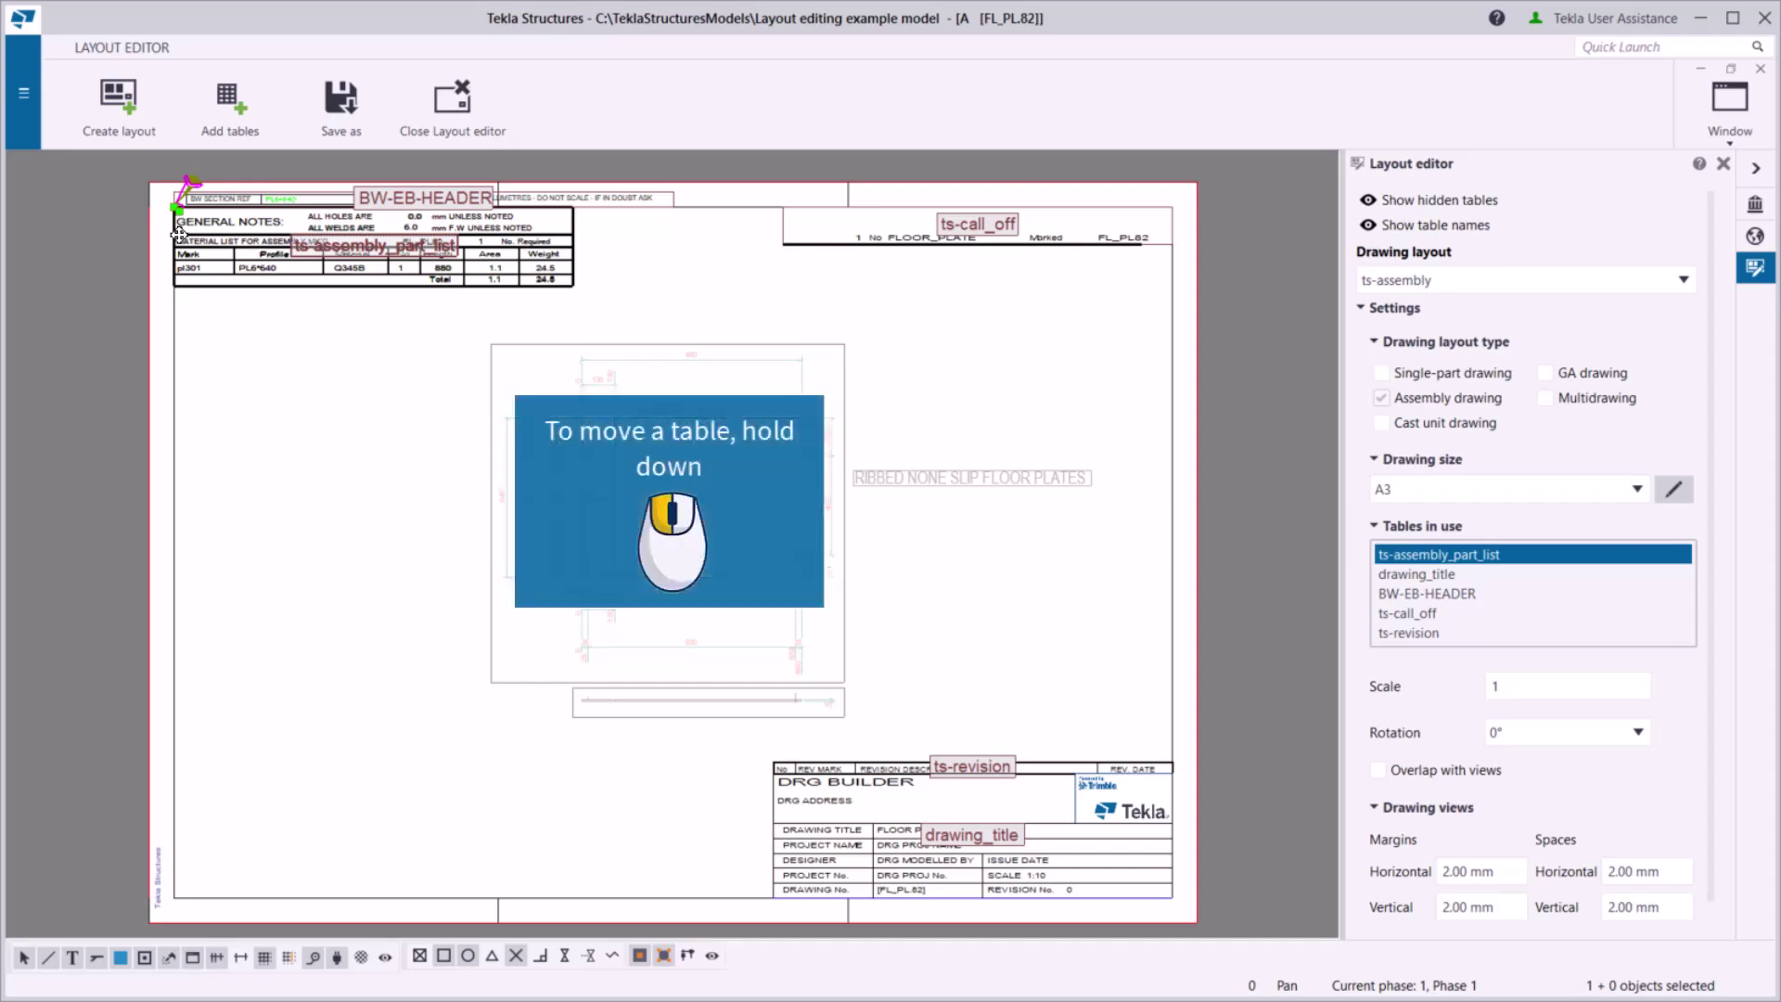
pyautogui.moveTo(179, 232); pyautogui.dragTo(173, 831)
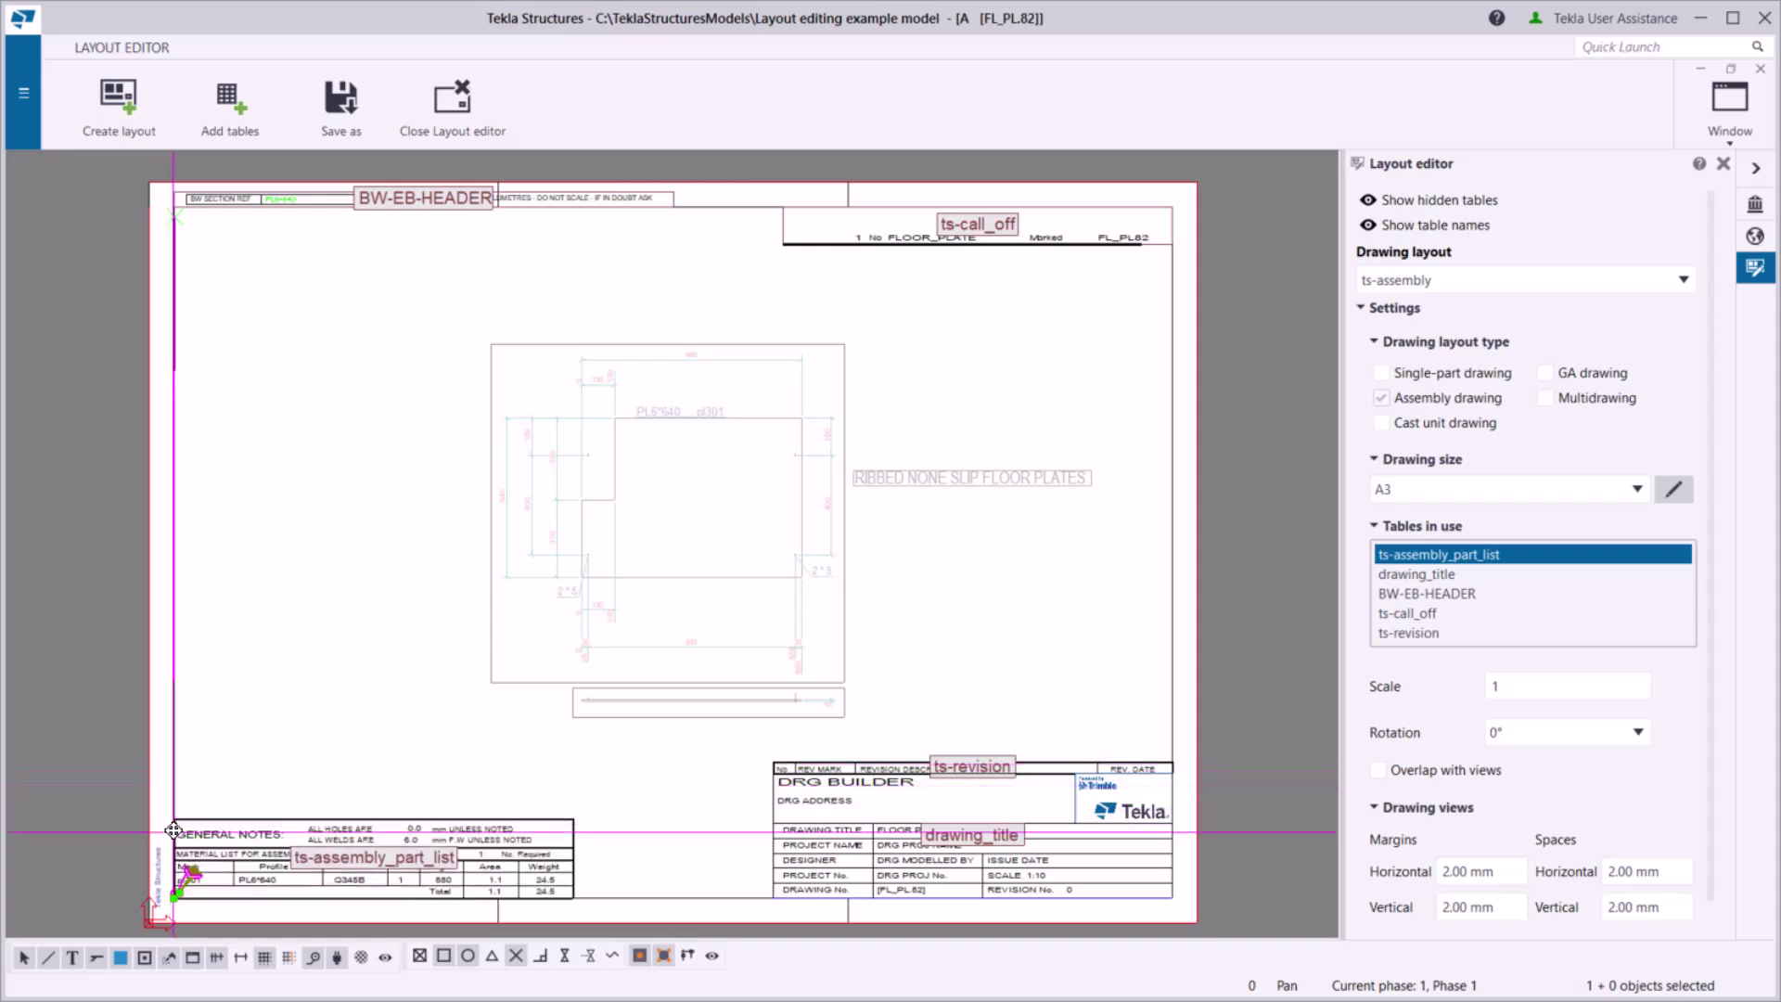
pyautogui.moveTo(174, 830); pyautogui.dragTo(174, 830)
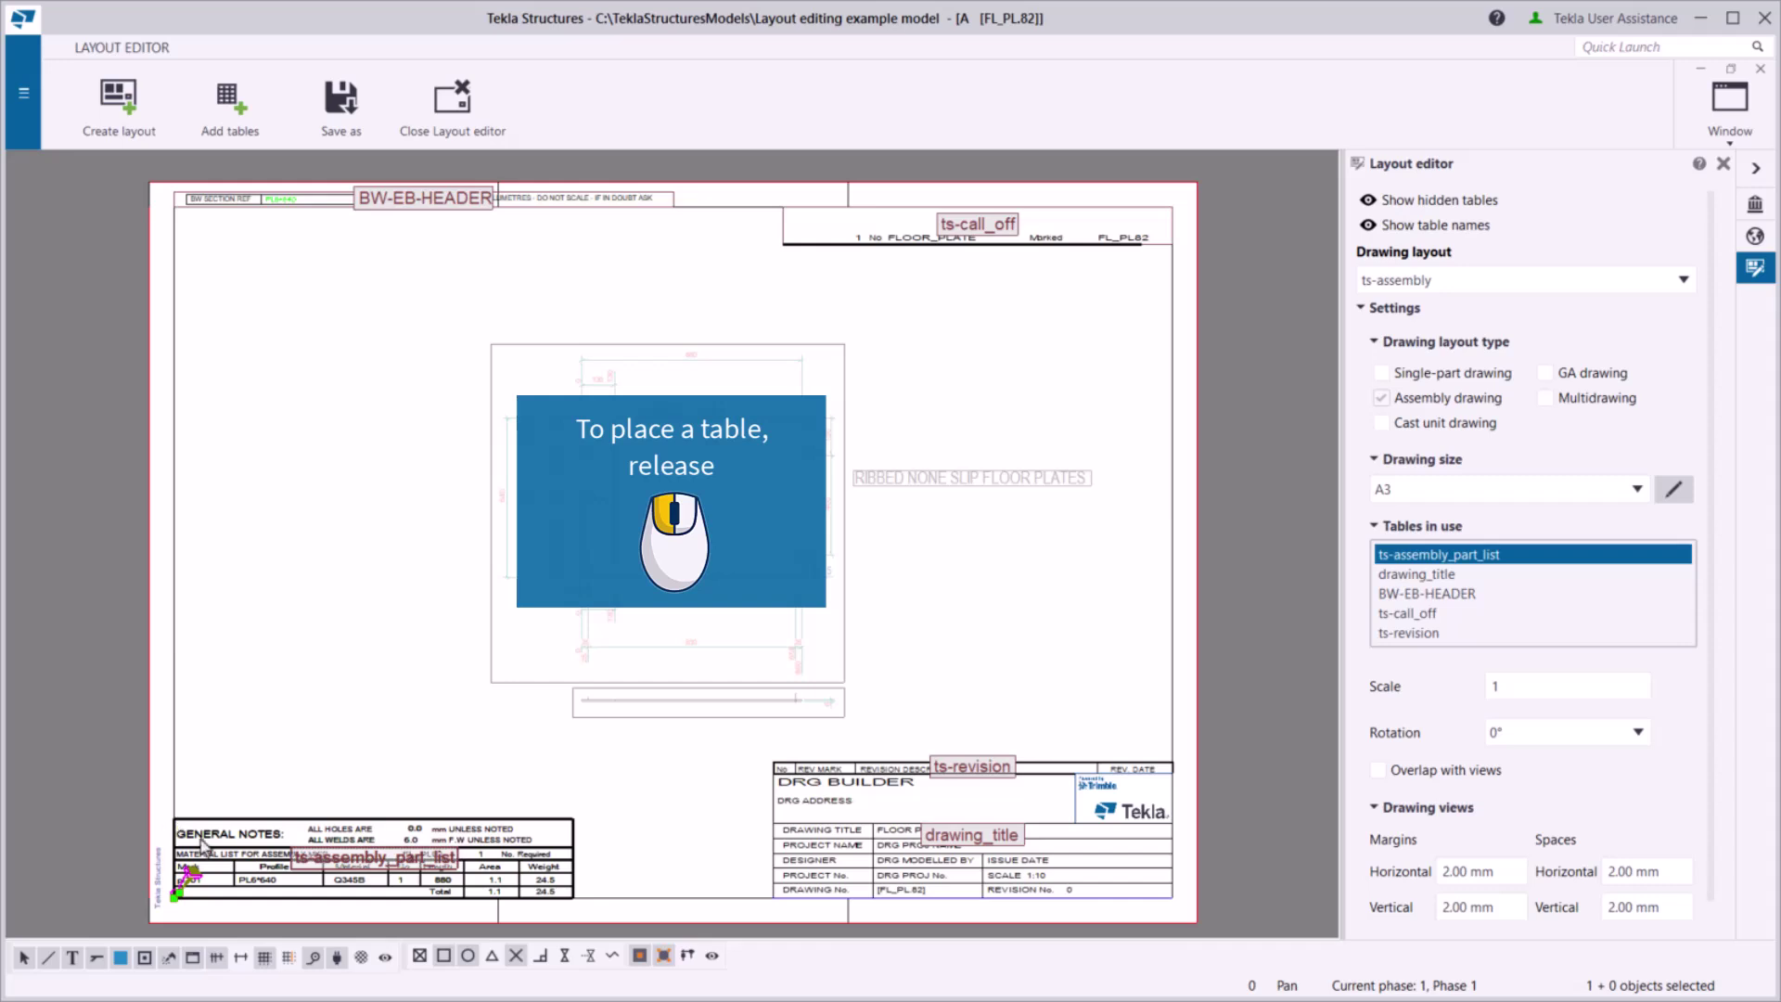
# - Try a .5 scale on the part list table, then restore it to 1
pyautogui.click(1519, 696)
pyautogui.write('.5')
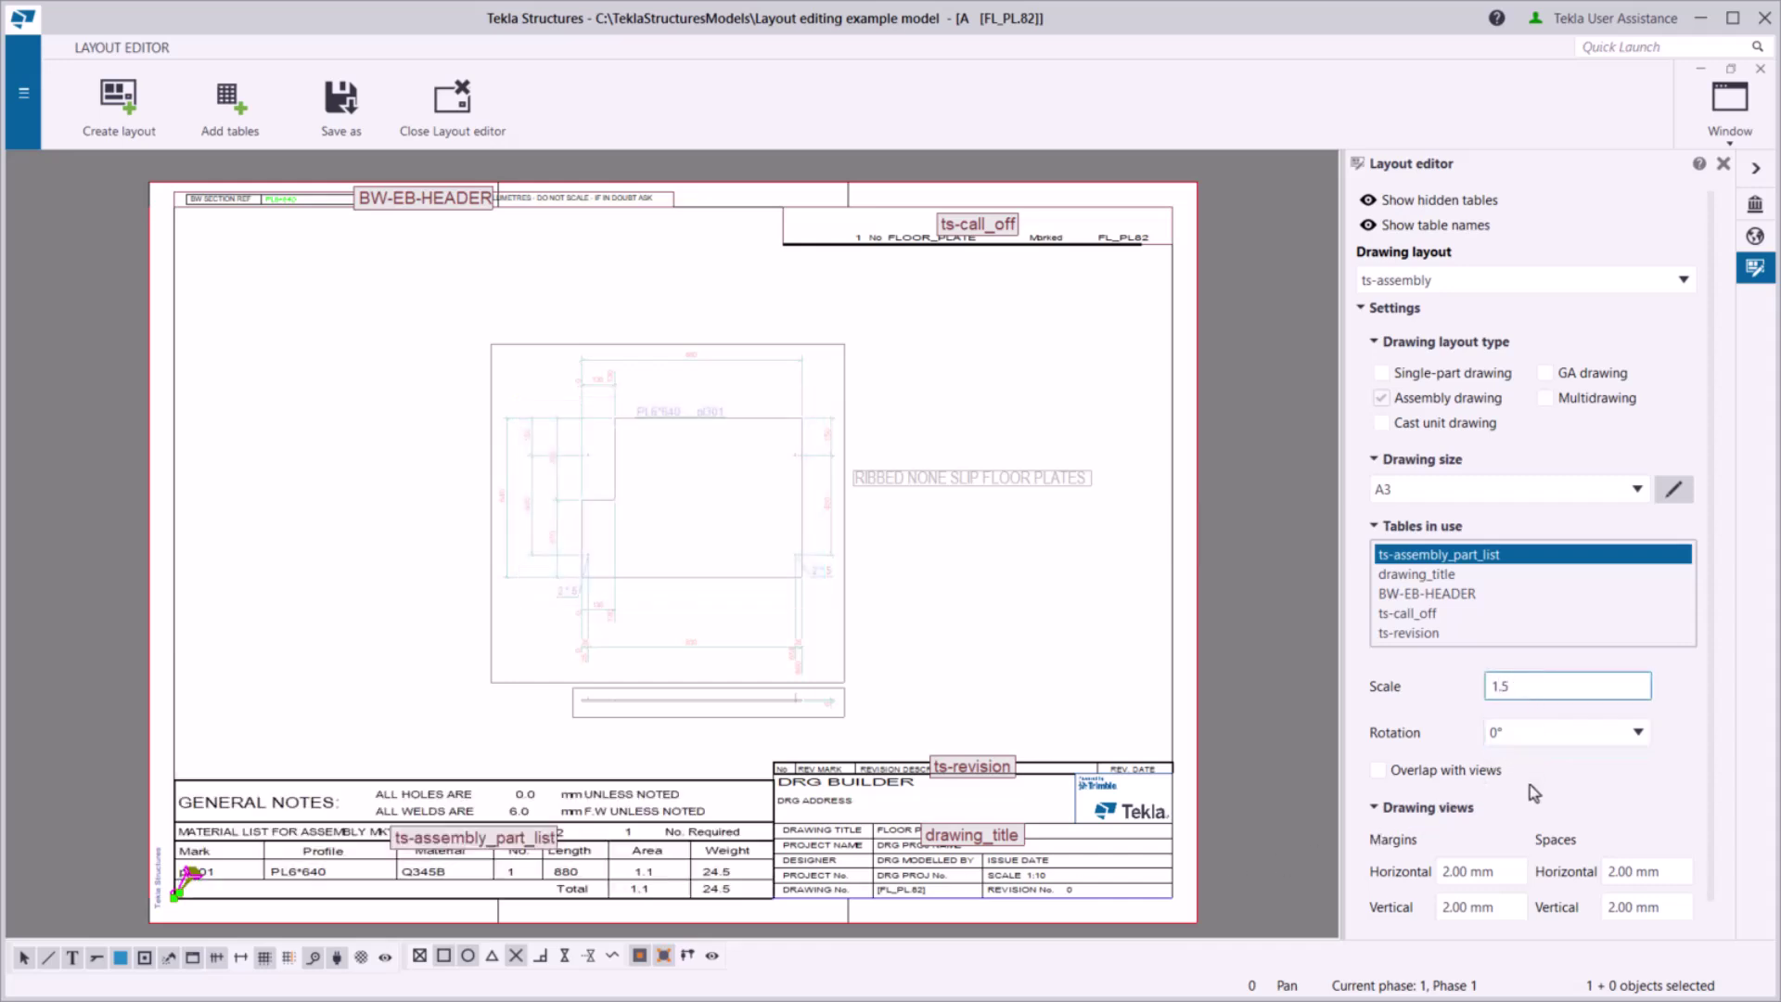
pyautogui.press('BackSpace')
pyautogui.press('BackSpace')
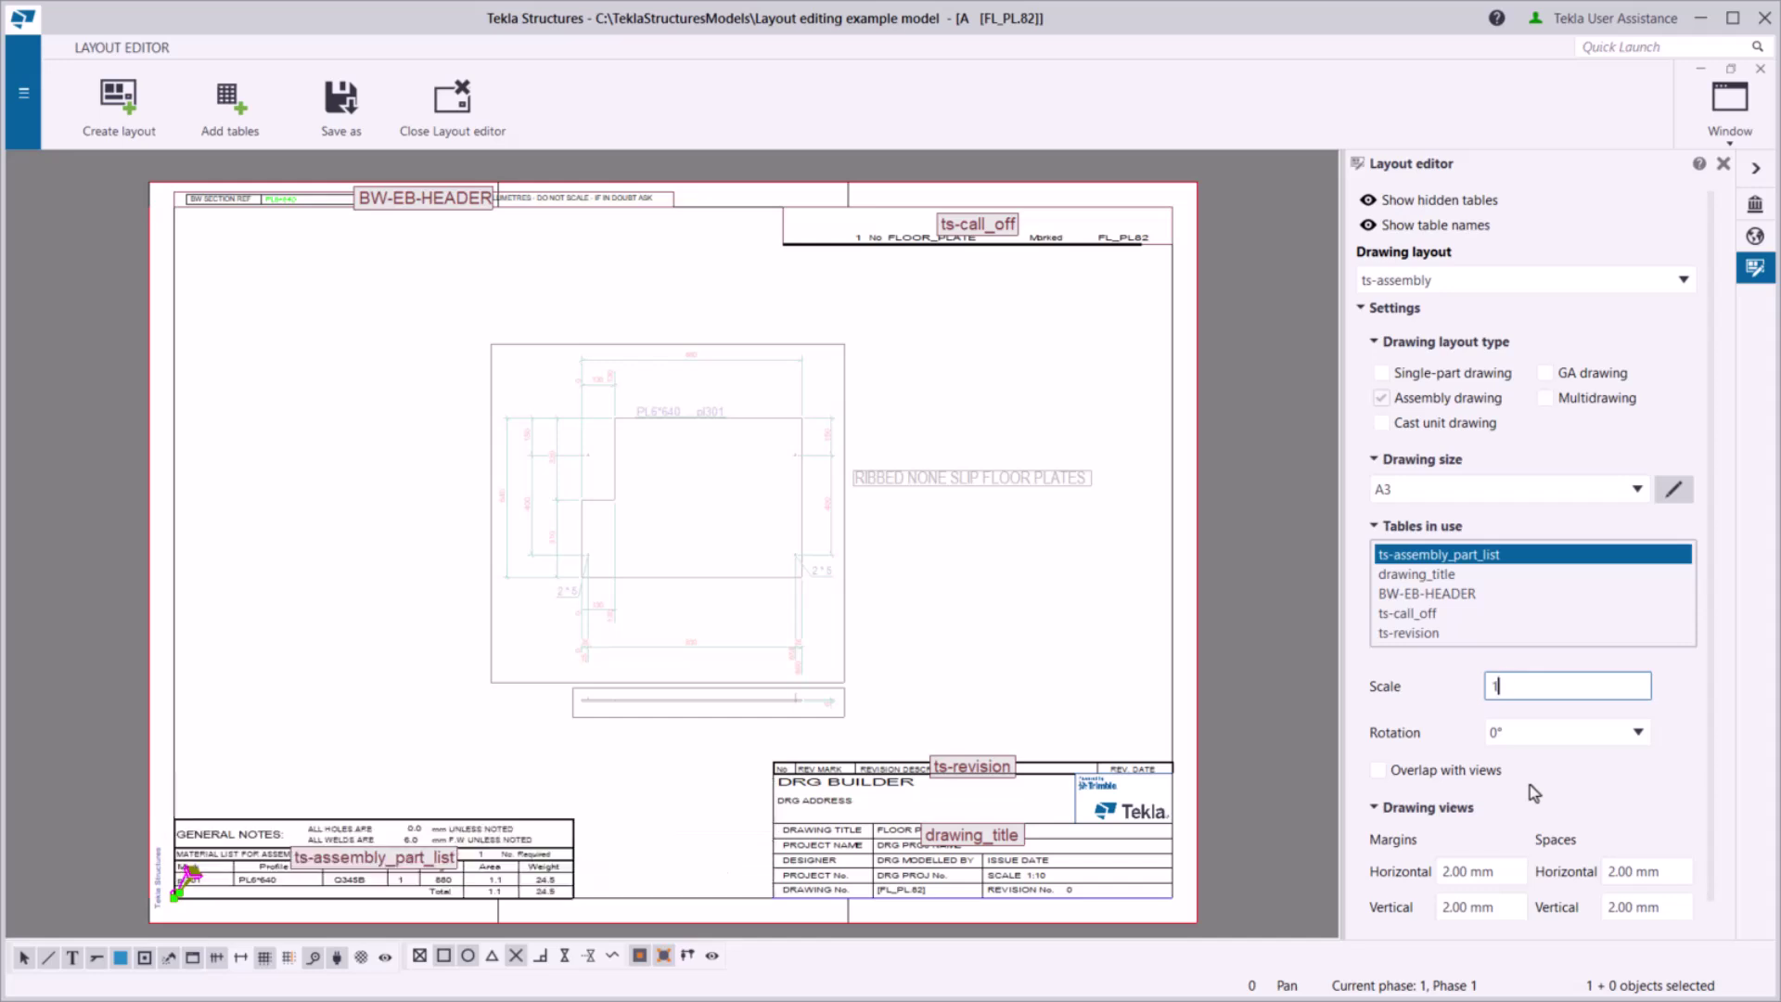
# - Rotate BW-EB-HEADER 90°, move it down the sheet's left edge, and select the ts-call_off table
pyautogui.click(638, 206)
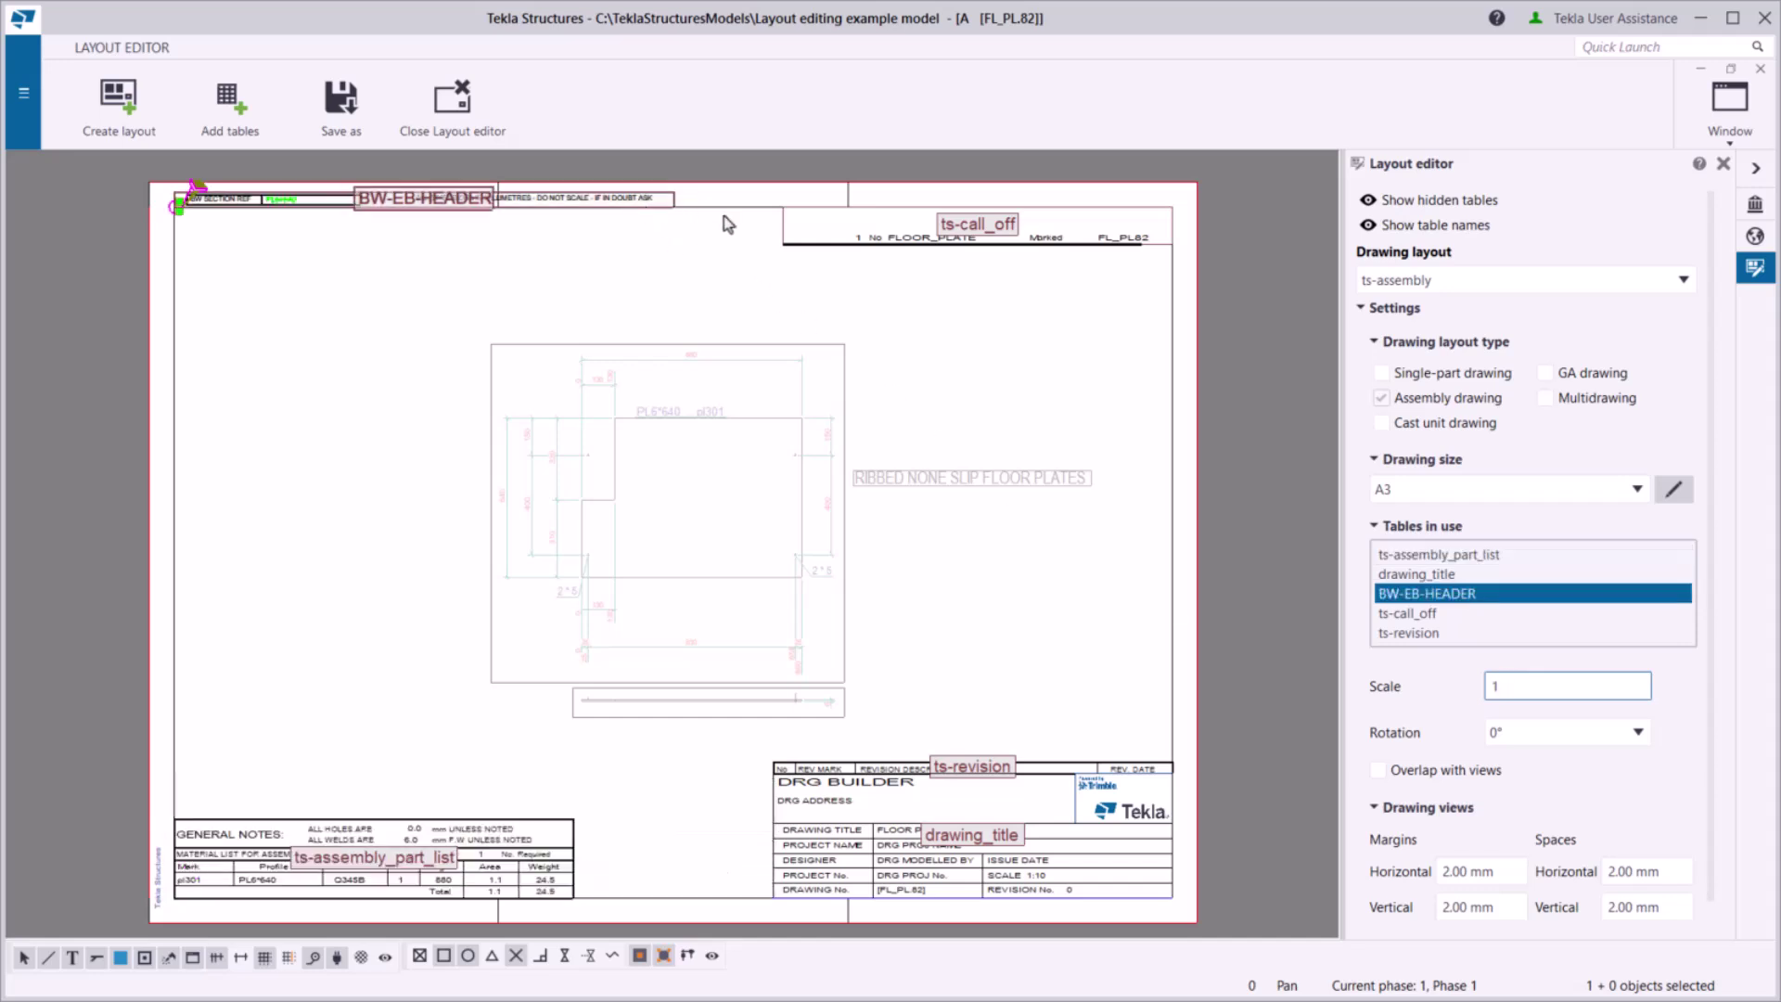
pyautogui.click(1602, 735)
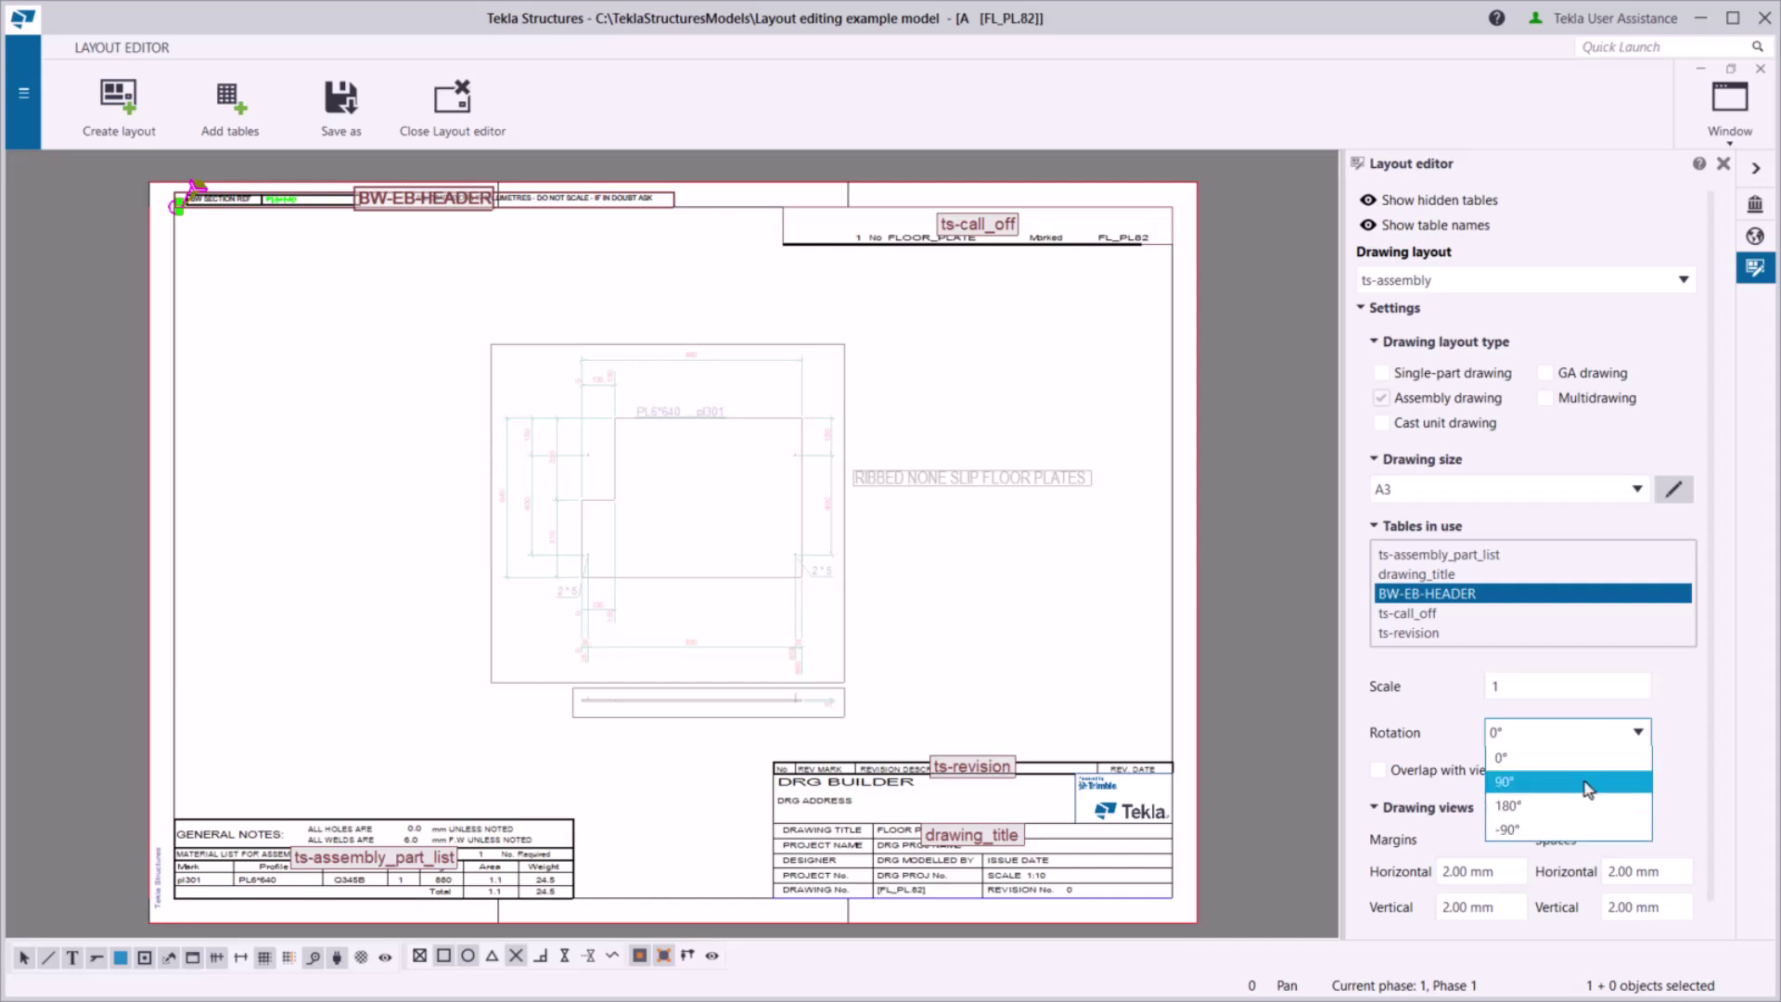
pyautogui.click(1596, 782)
pyautogui.moveTo(182, 221); pyautogui.dragTo(154, 770)
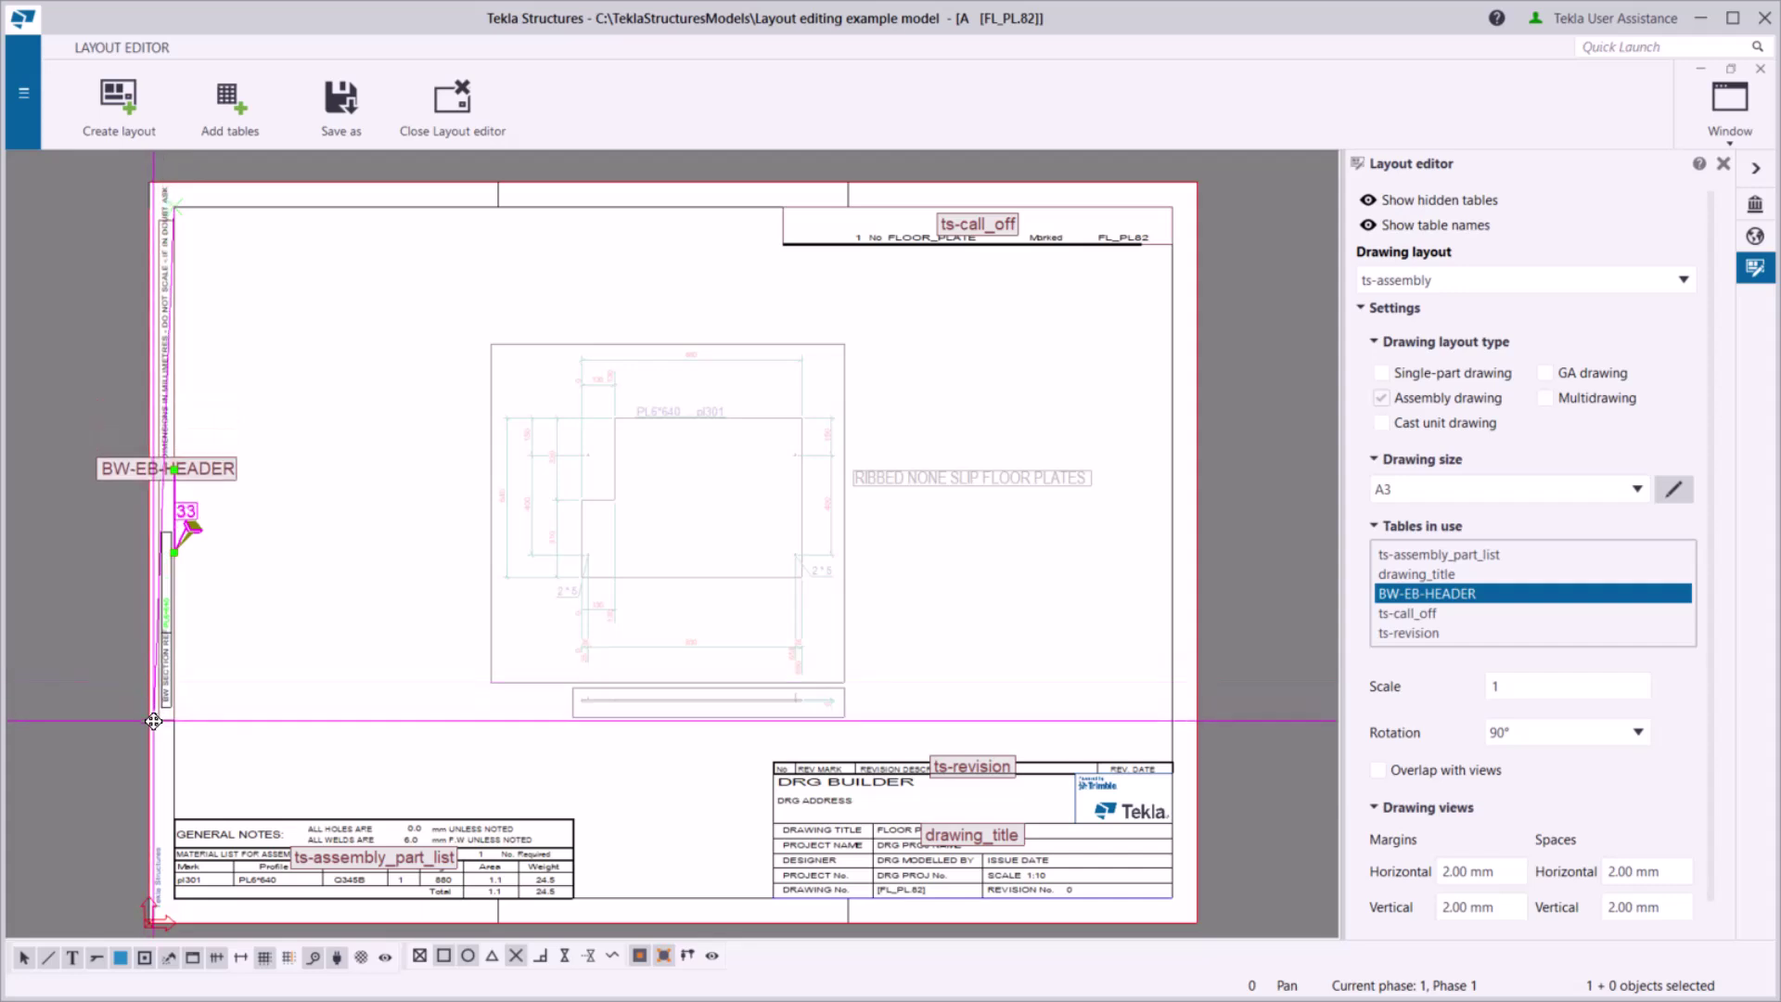
pyautogui.click(295, 555)
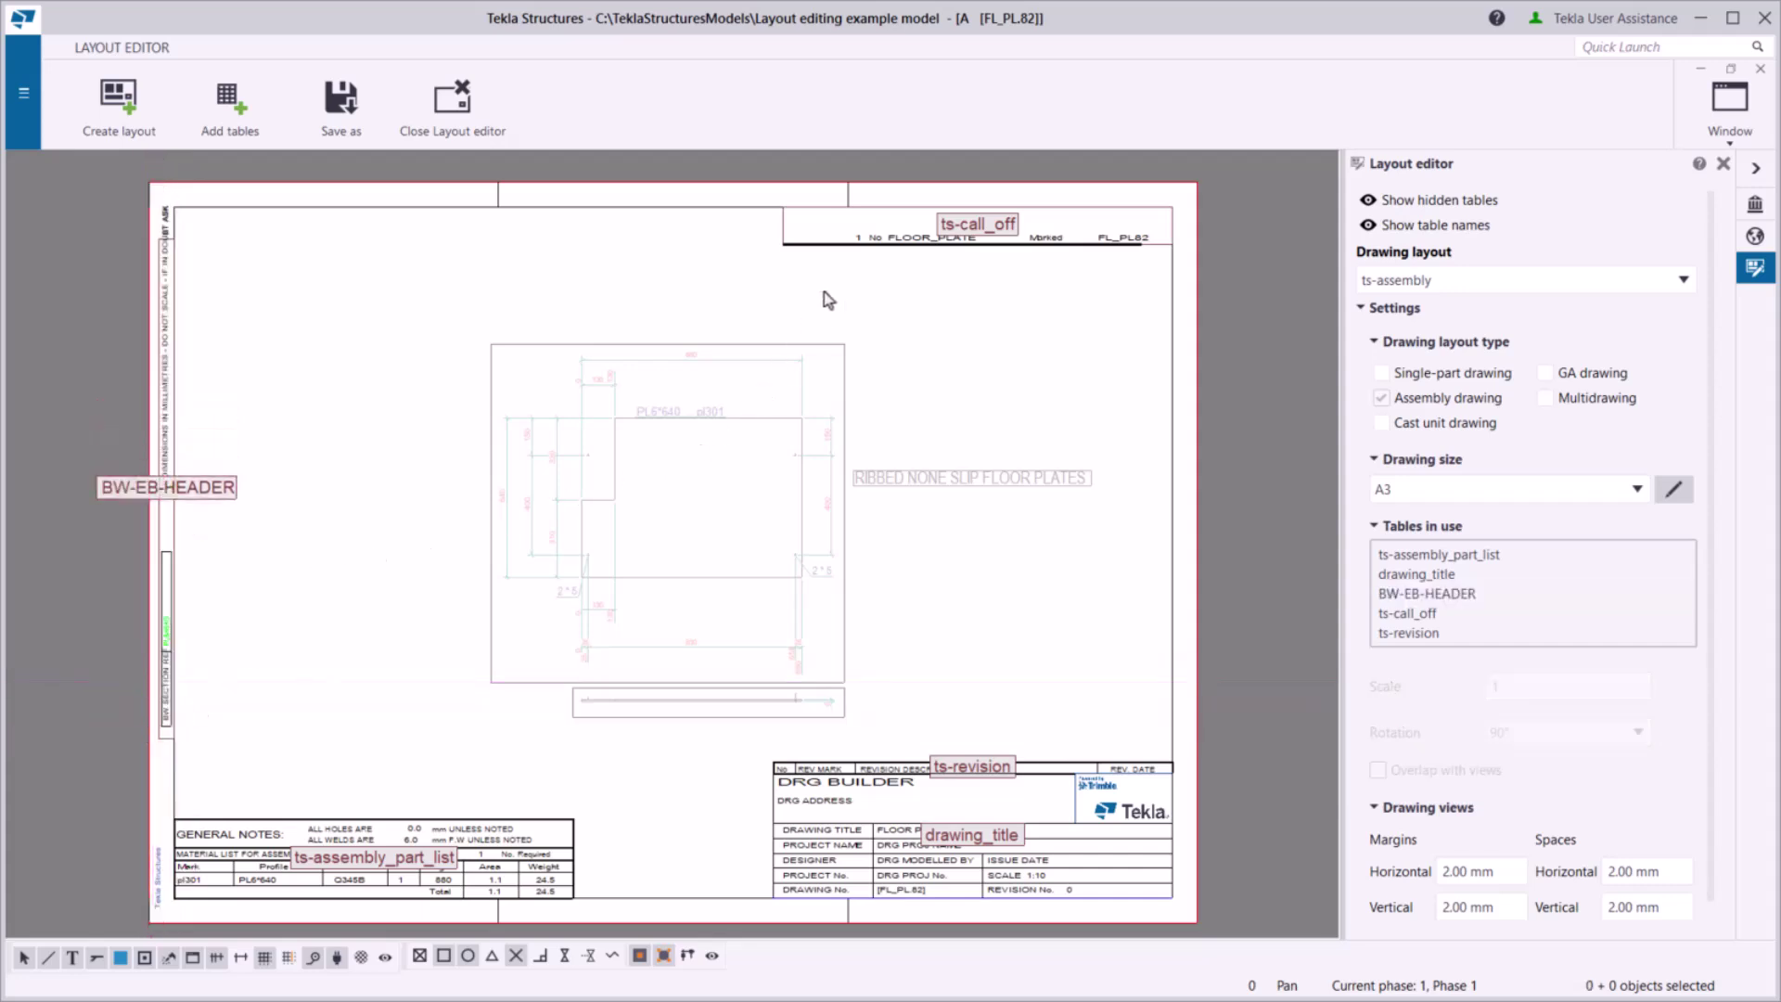
pyautogui.click(855, 237)
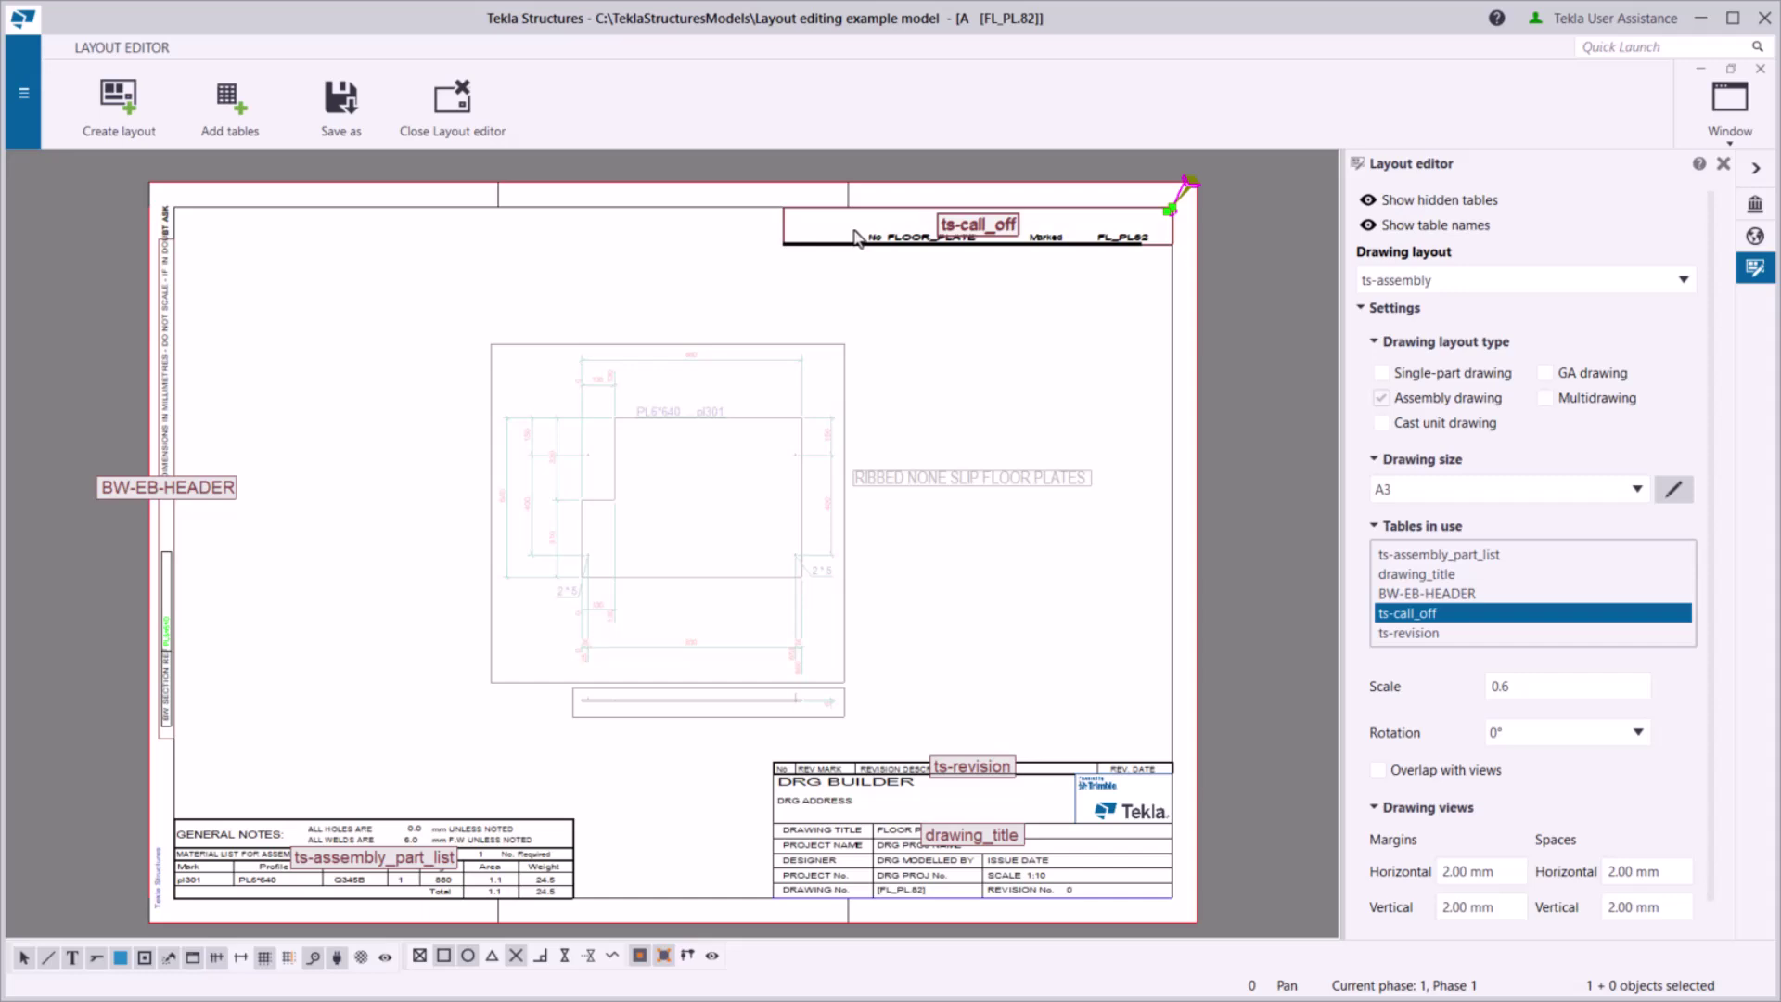
# - Delete the ts-call_off table and set both drawing view margins to 10 mm
pyautogui.press('Delete')
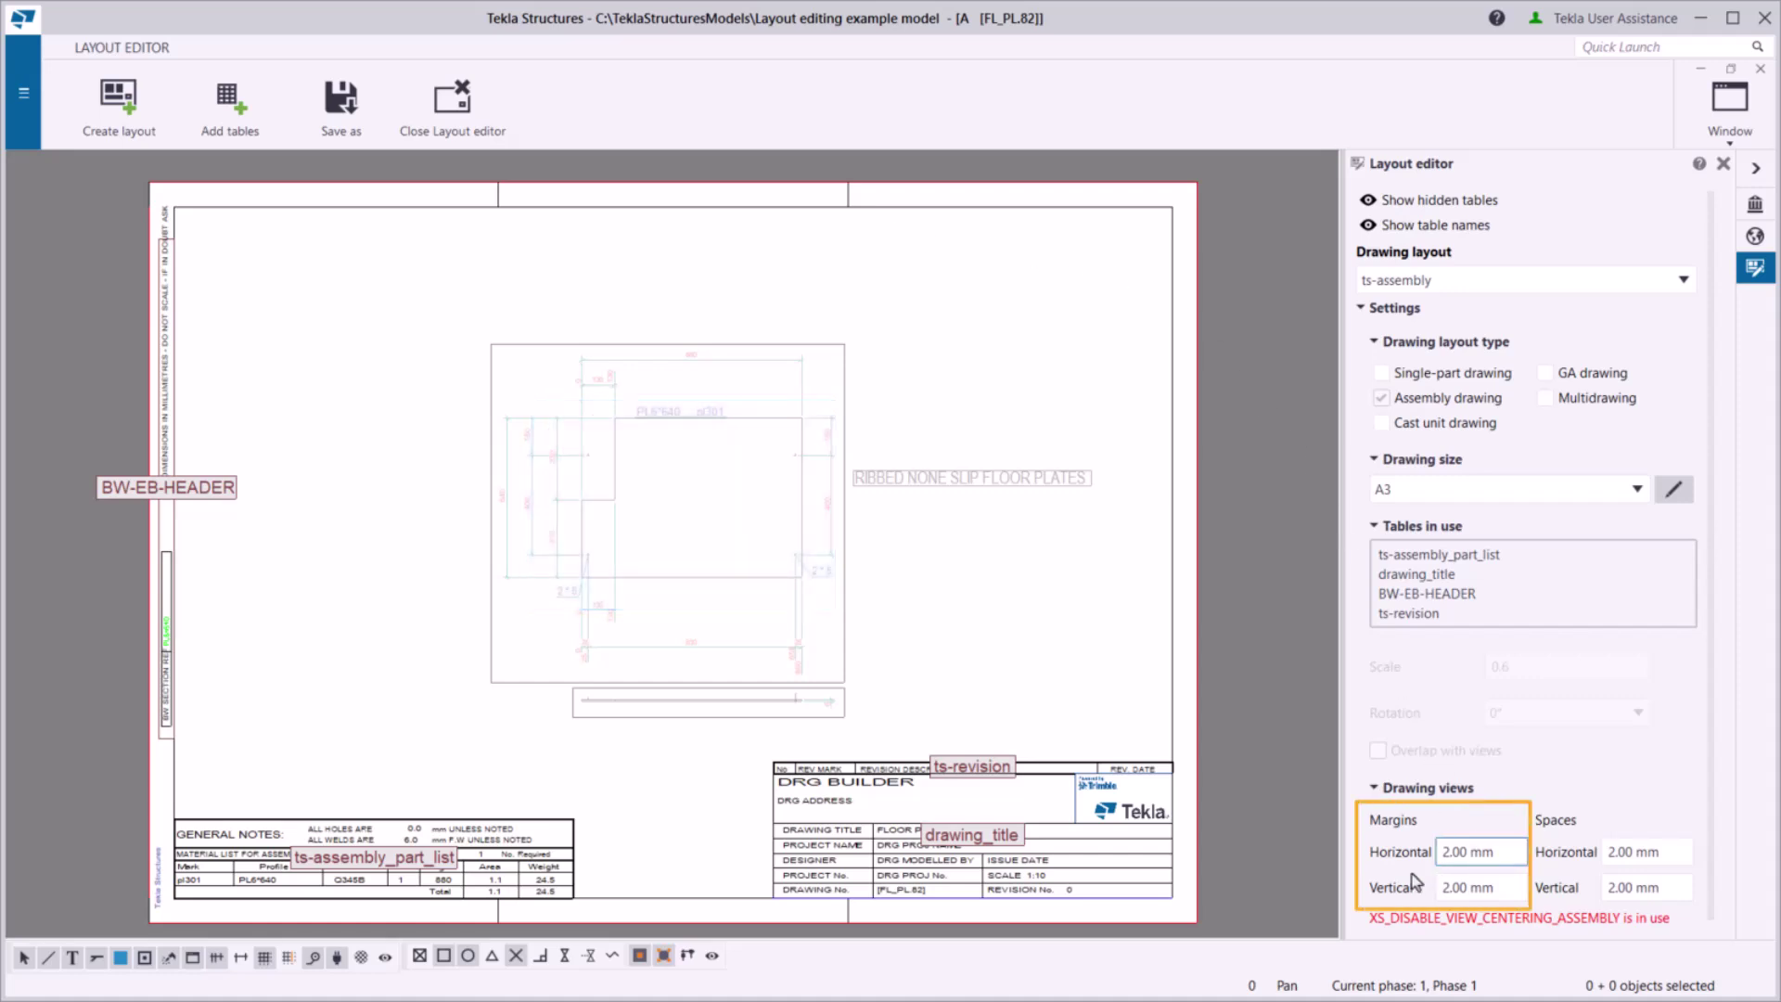
pyautogui.write('10')
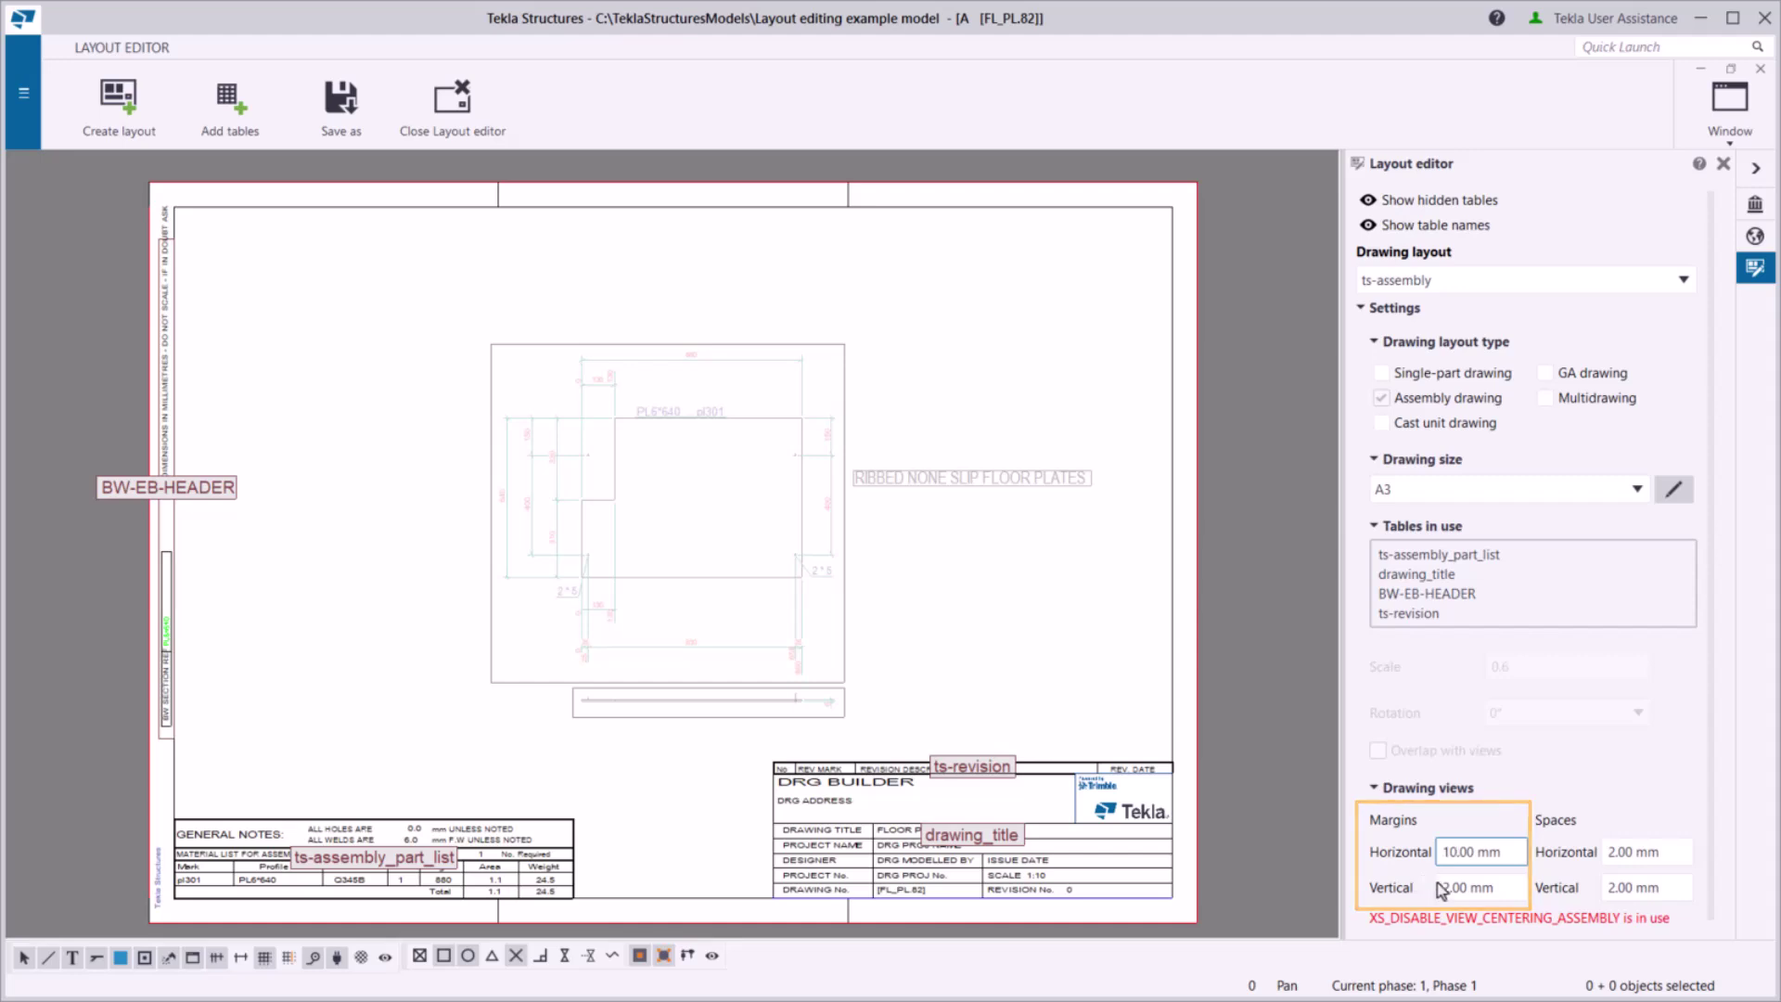
pyautogui.click(1446, 885)
pyautogui.write('10')
# - Set the horizontal and vertical spacing between drawing views to 15 mm
pyautogui.click(1607, 852)
pyautogui.press('Delete')
pyautogui.press('Delete')
pyautogui.write('15.')
pyautogui.click(1615, 888)
pyautogui.press('Delete')
pyautogui.press('Delete')
pyautogui.write('15.')
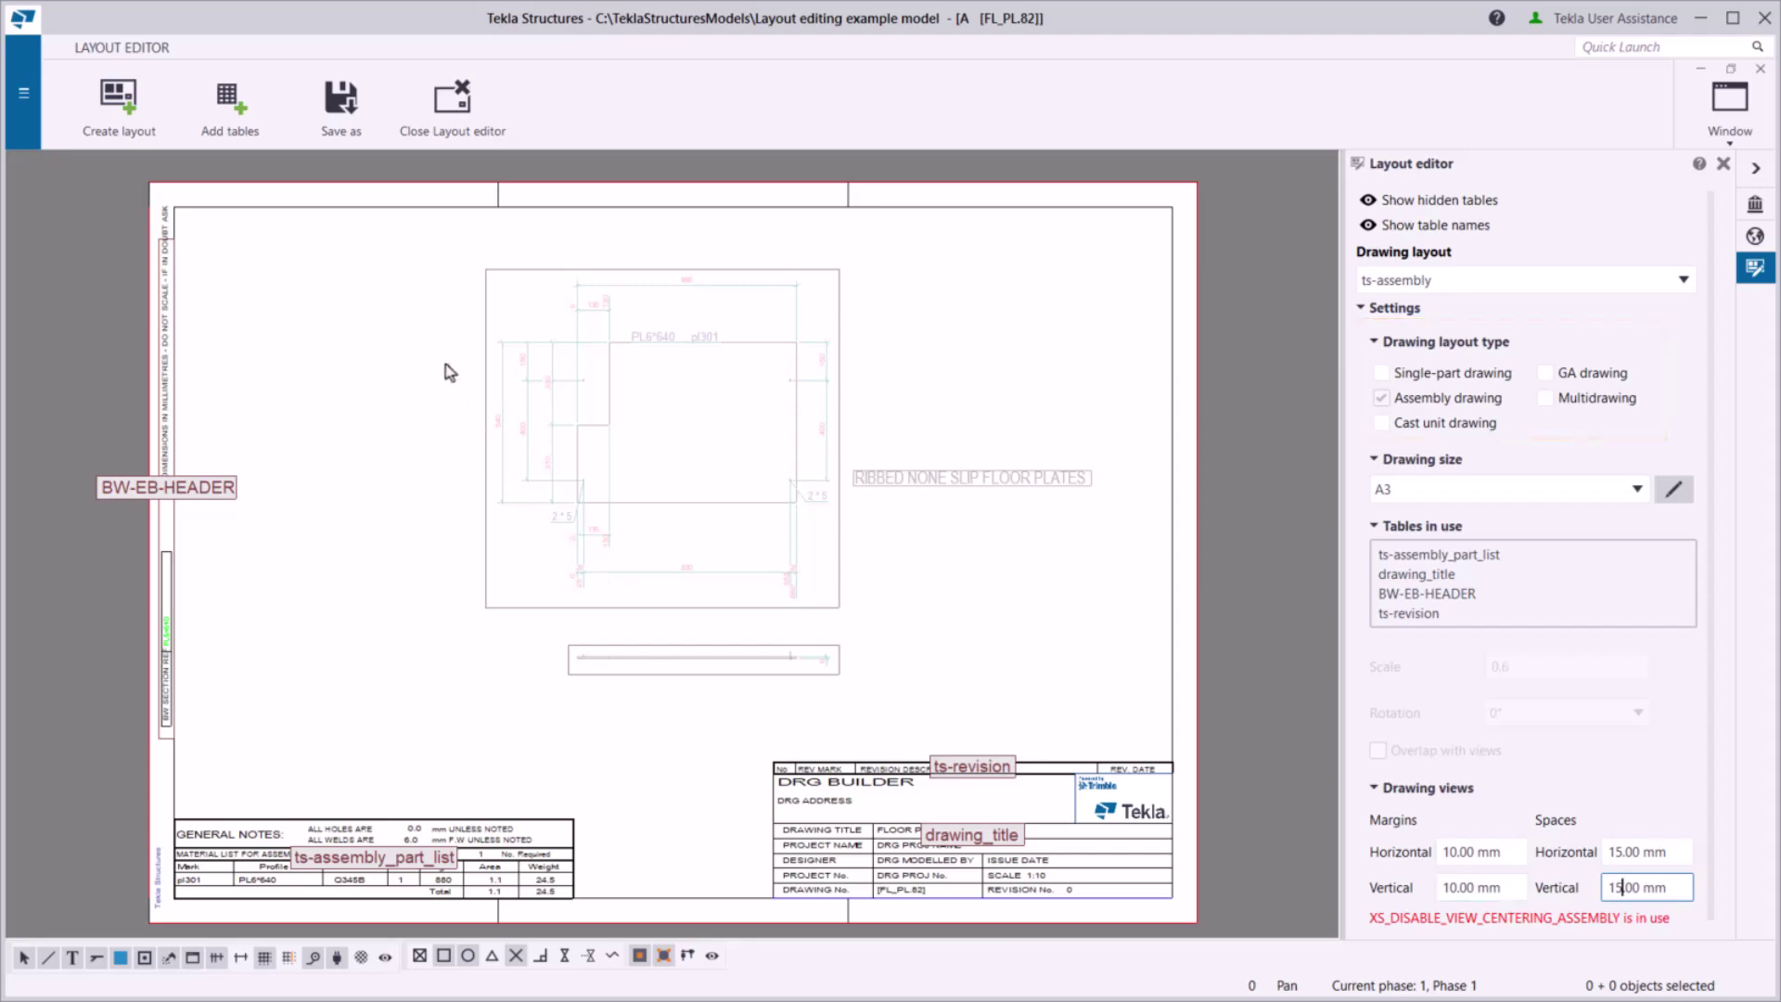
# - Save the layout as 'assembly layout', updating the A2, A3 and A4 sizes
pyautogui.click(361, 144)
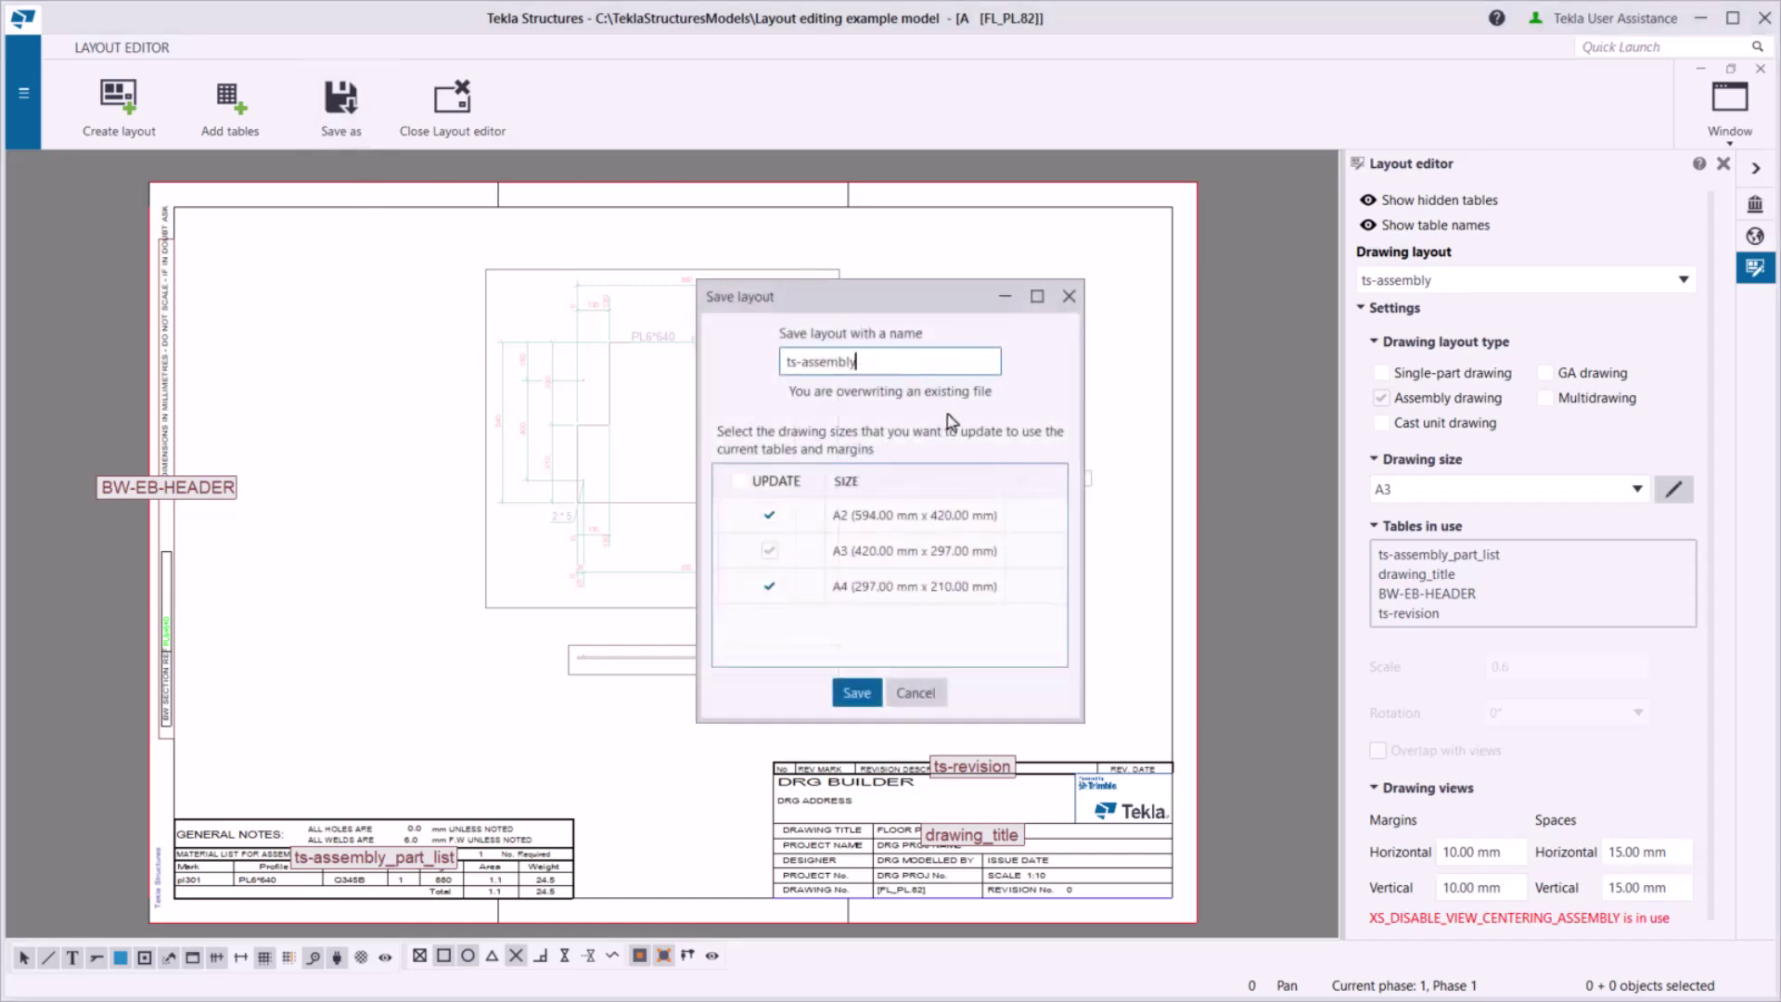
pyautogui.hotkey('ctrl', 'a')
pyautogui.press('BackSpace')
pyautogui.write('assembly layout')
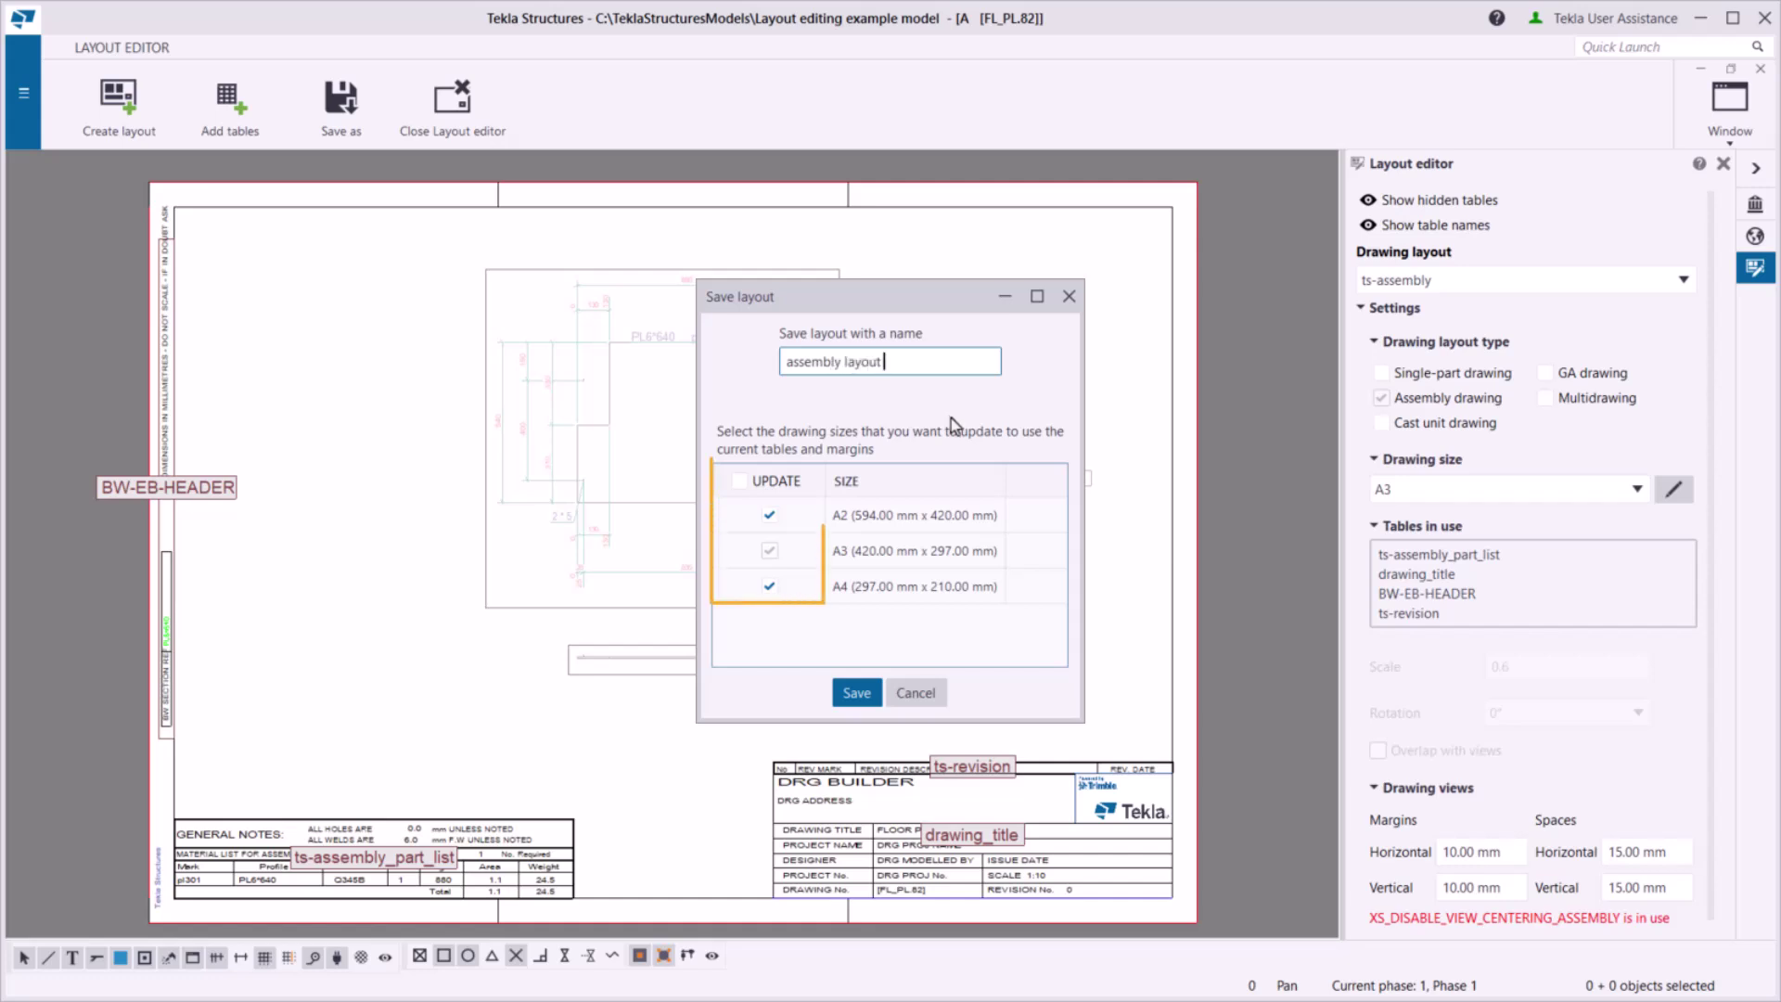
pyautogui.click(863, 692)
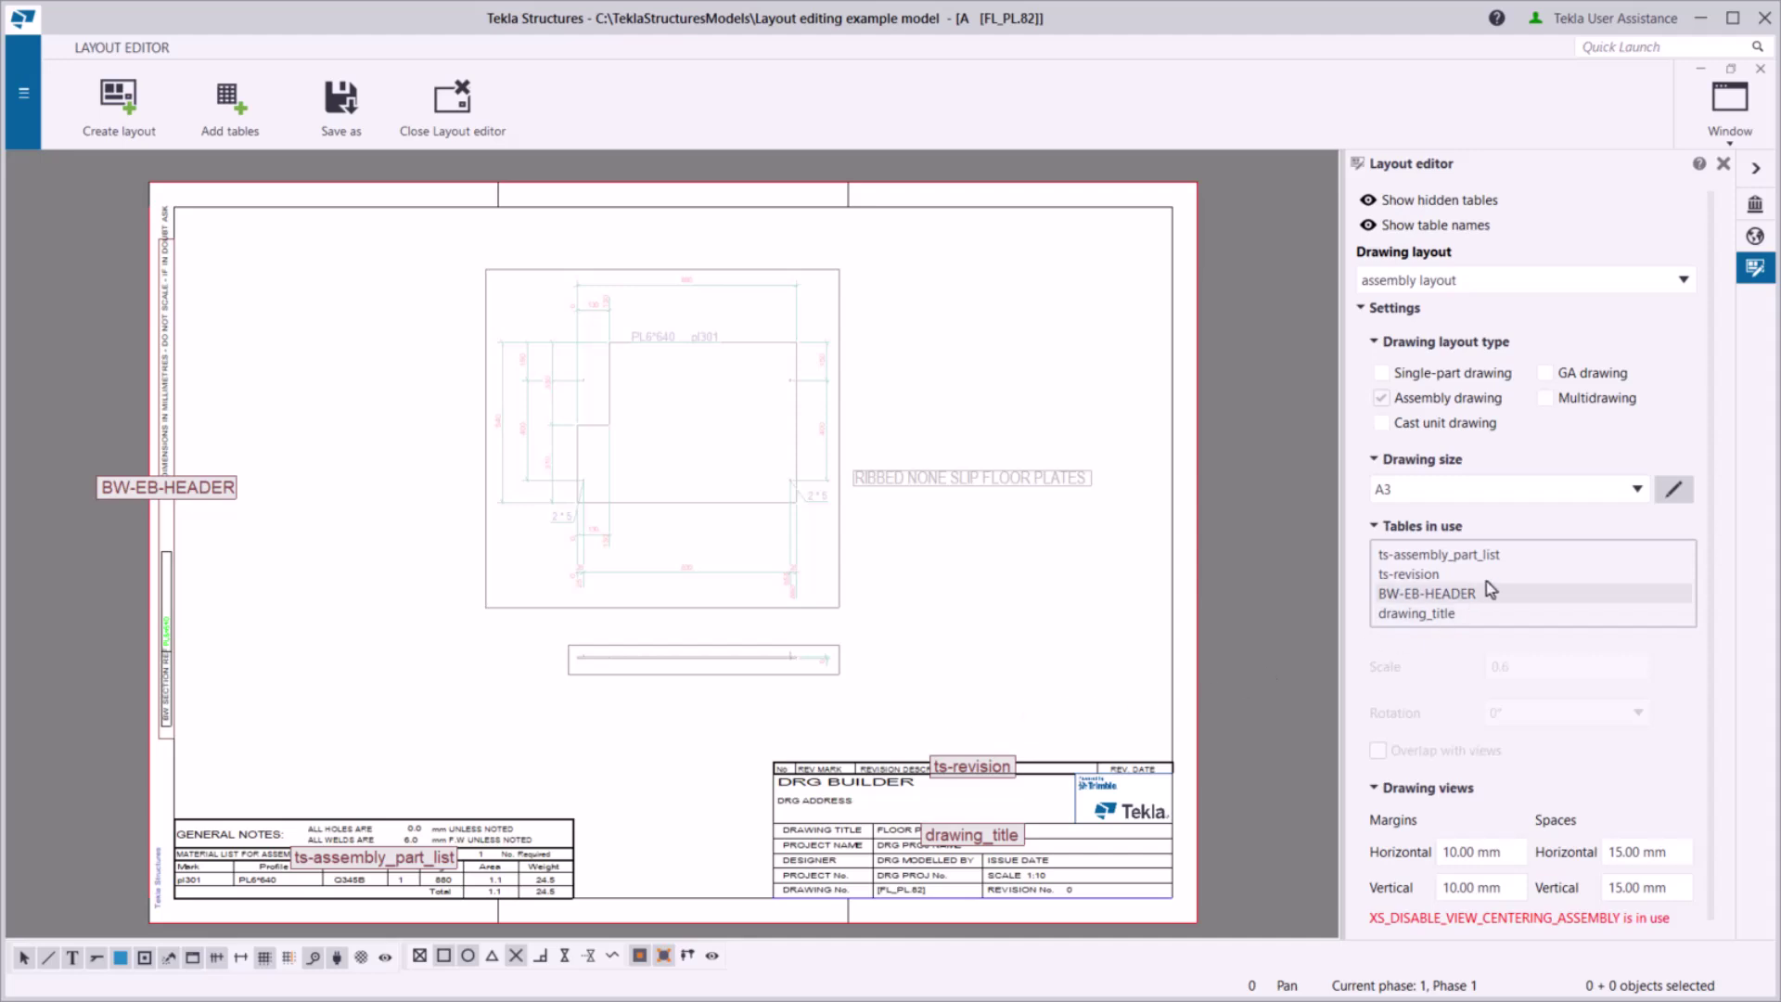
# - Switch the layout to A4 and move the part list table to the sheet's top right
pyautogui.click(1545, 493)
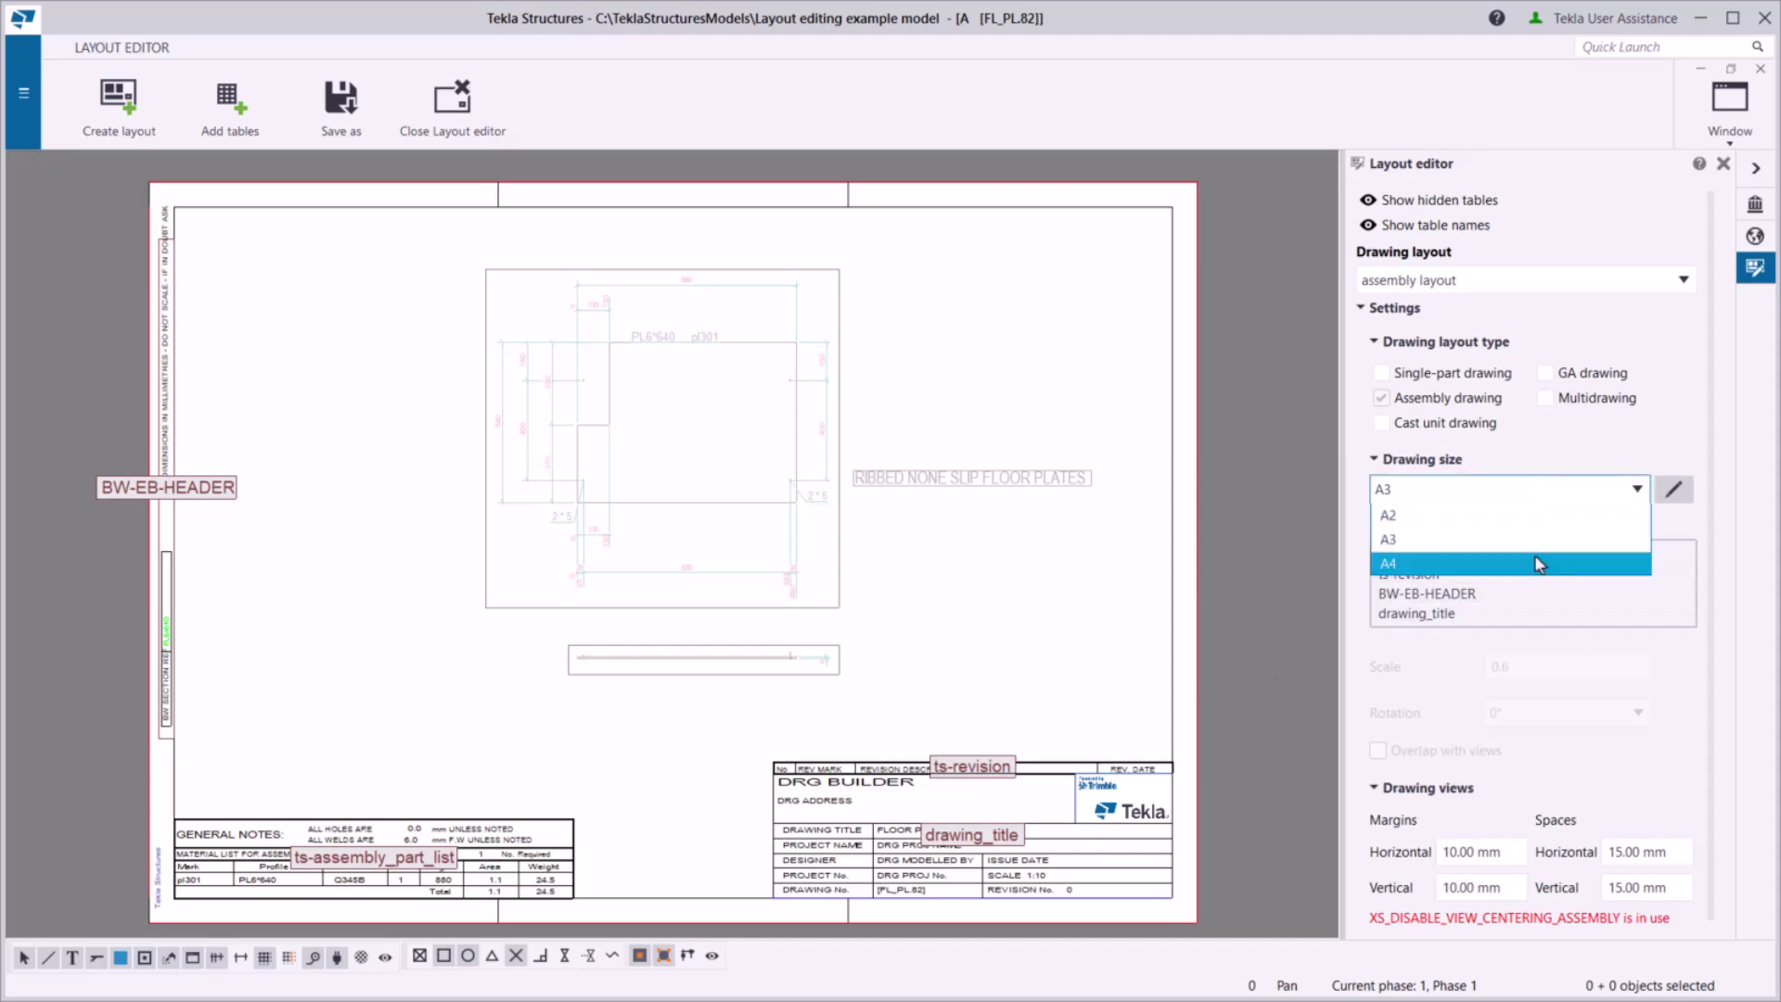
pyautogui.click(1535, 560)
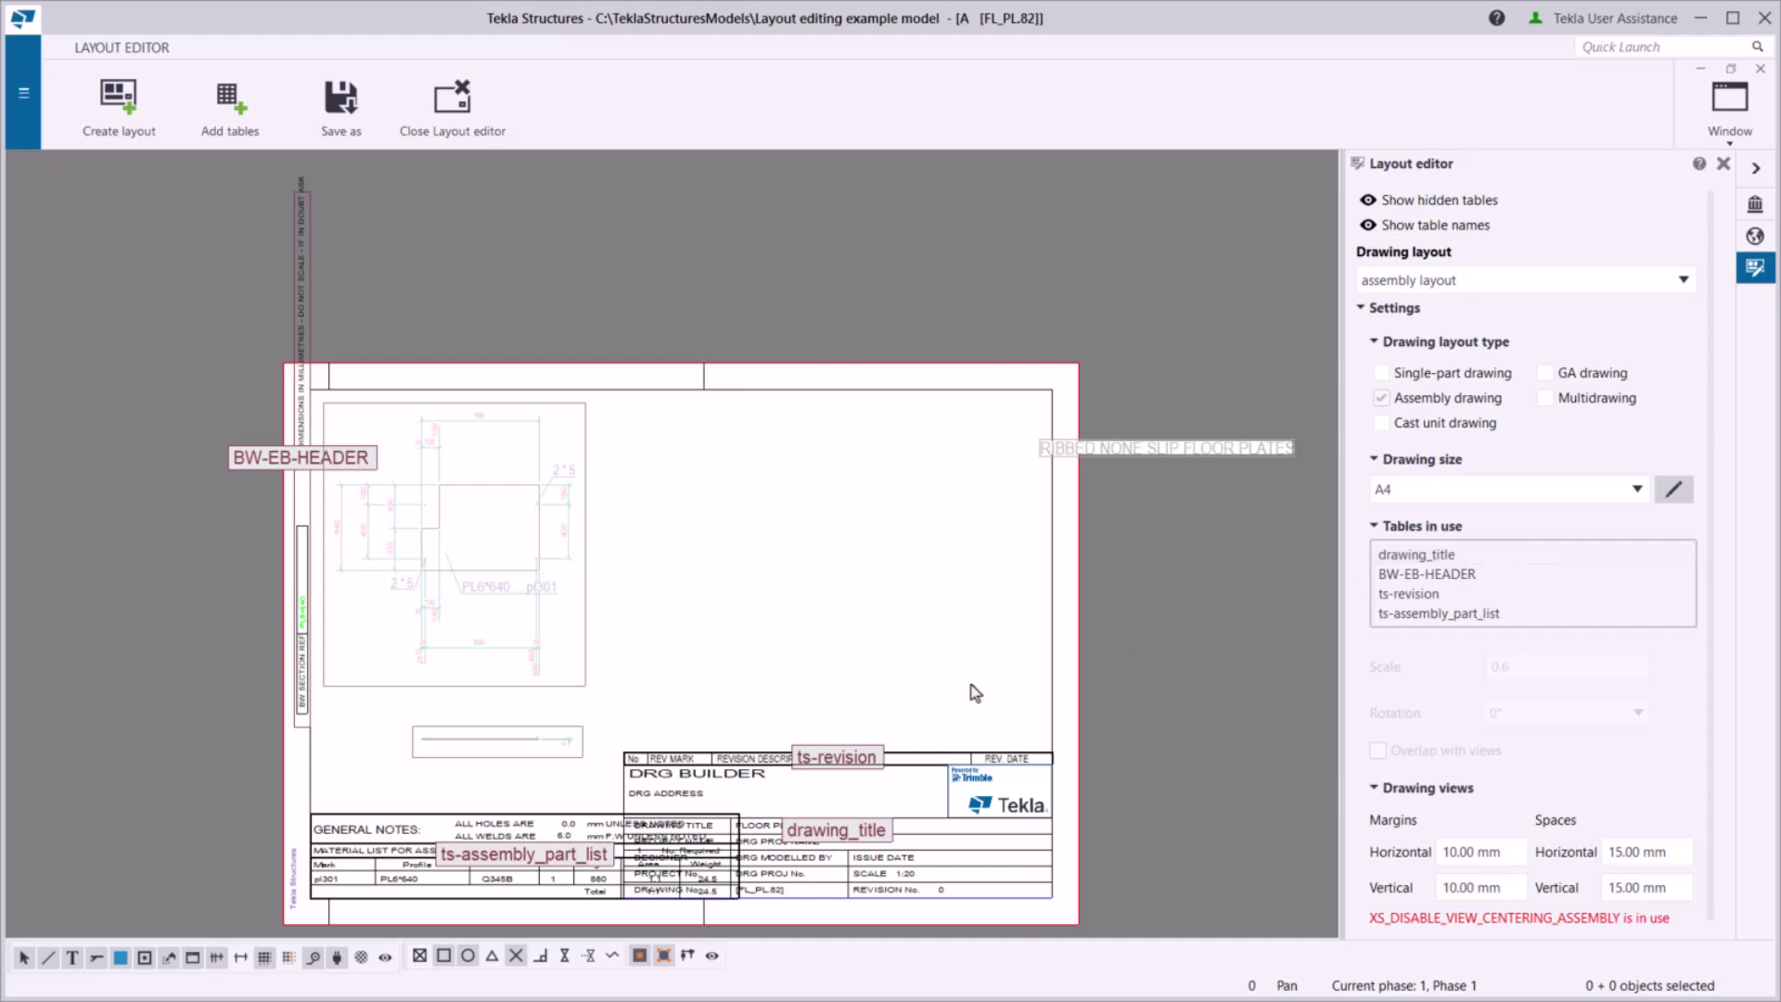
pyautogui.click(536, 845)
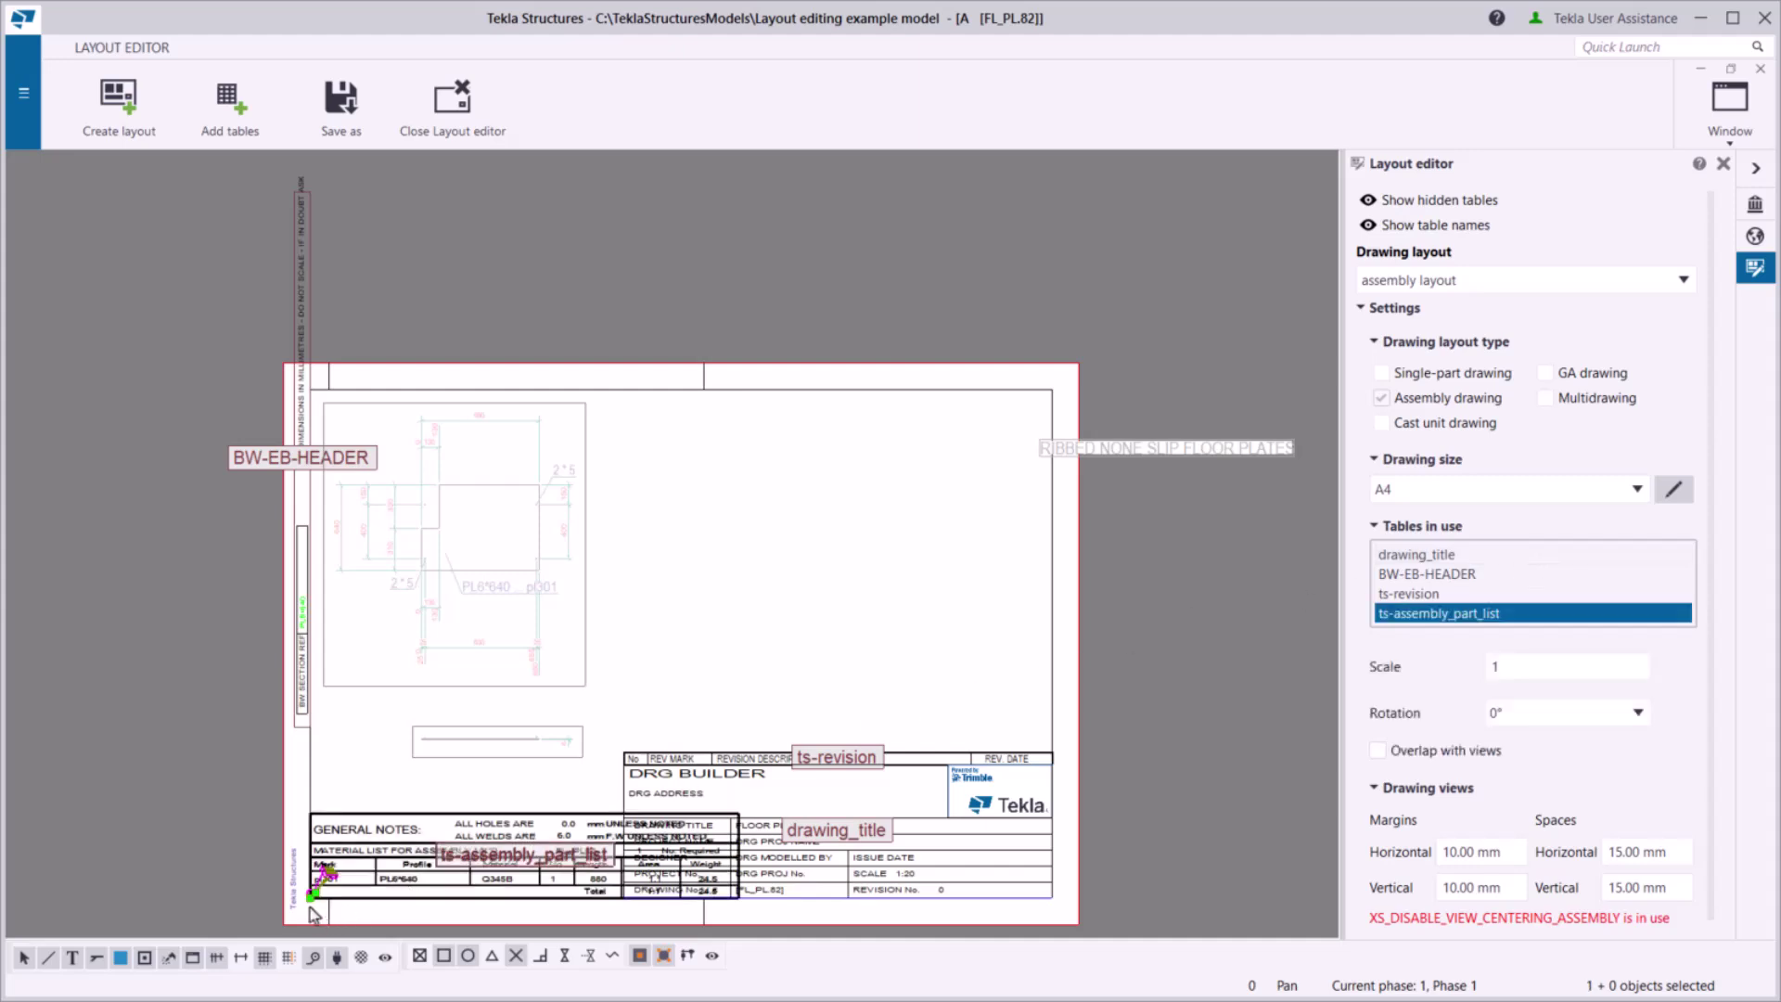
pyautogui.moveTo(320, 904); pyautogui.dragTo(760, 655)
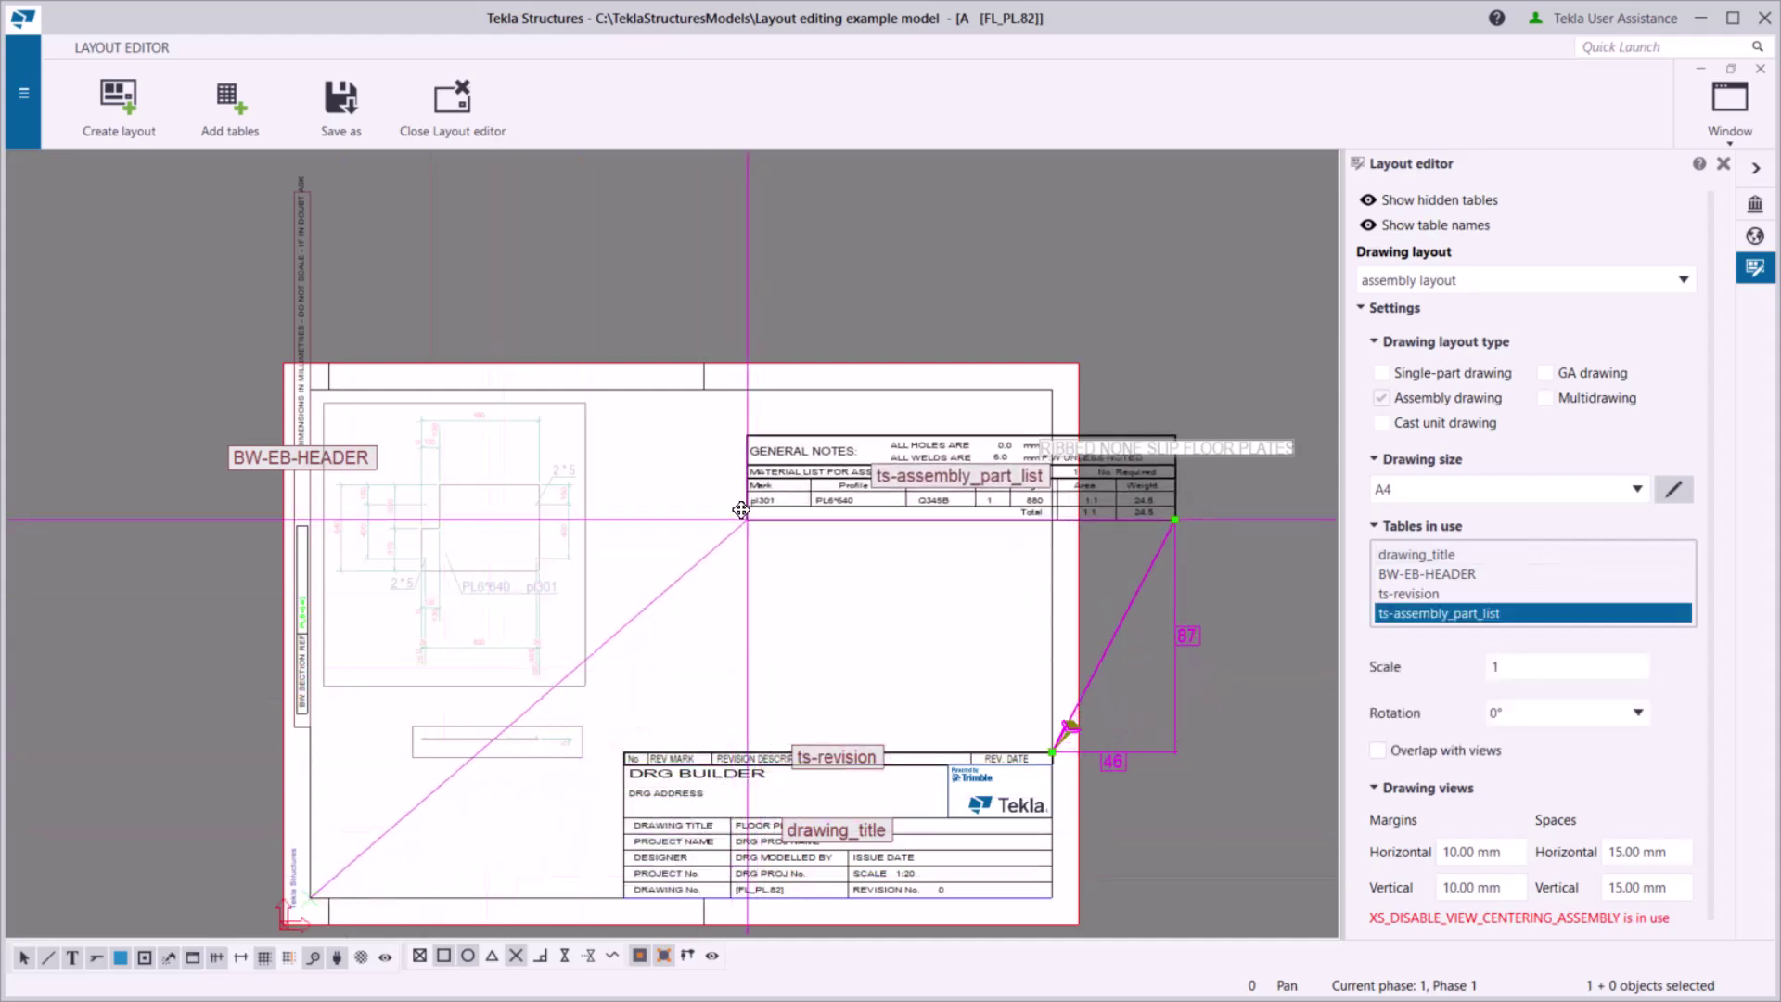
pyautogui.moveTo(736, 503); pyautogui.dragTo(631, 463)
pyautogui.click(710, 524)
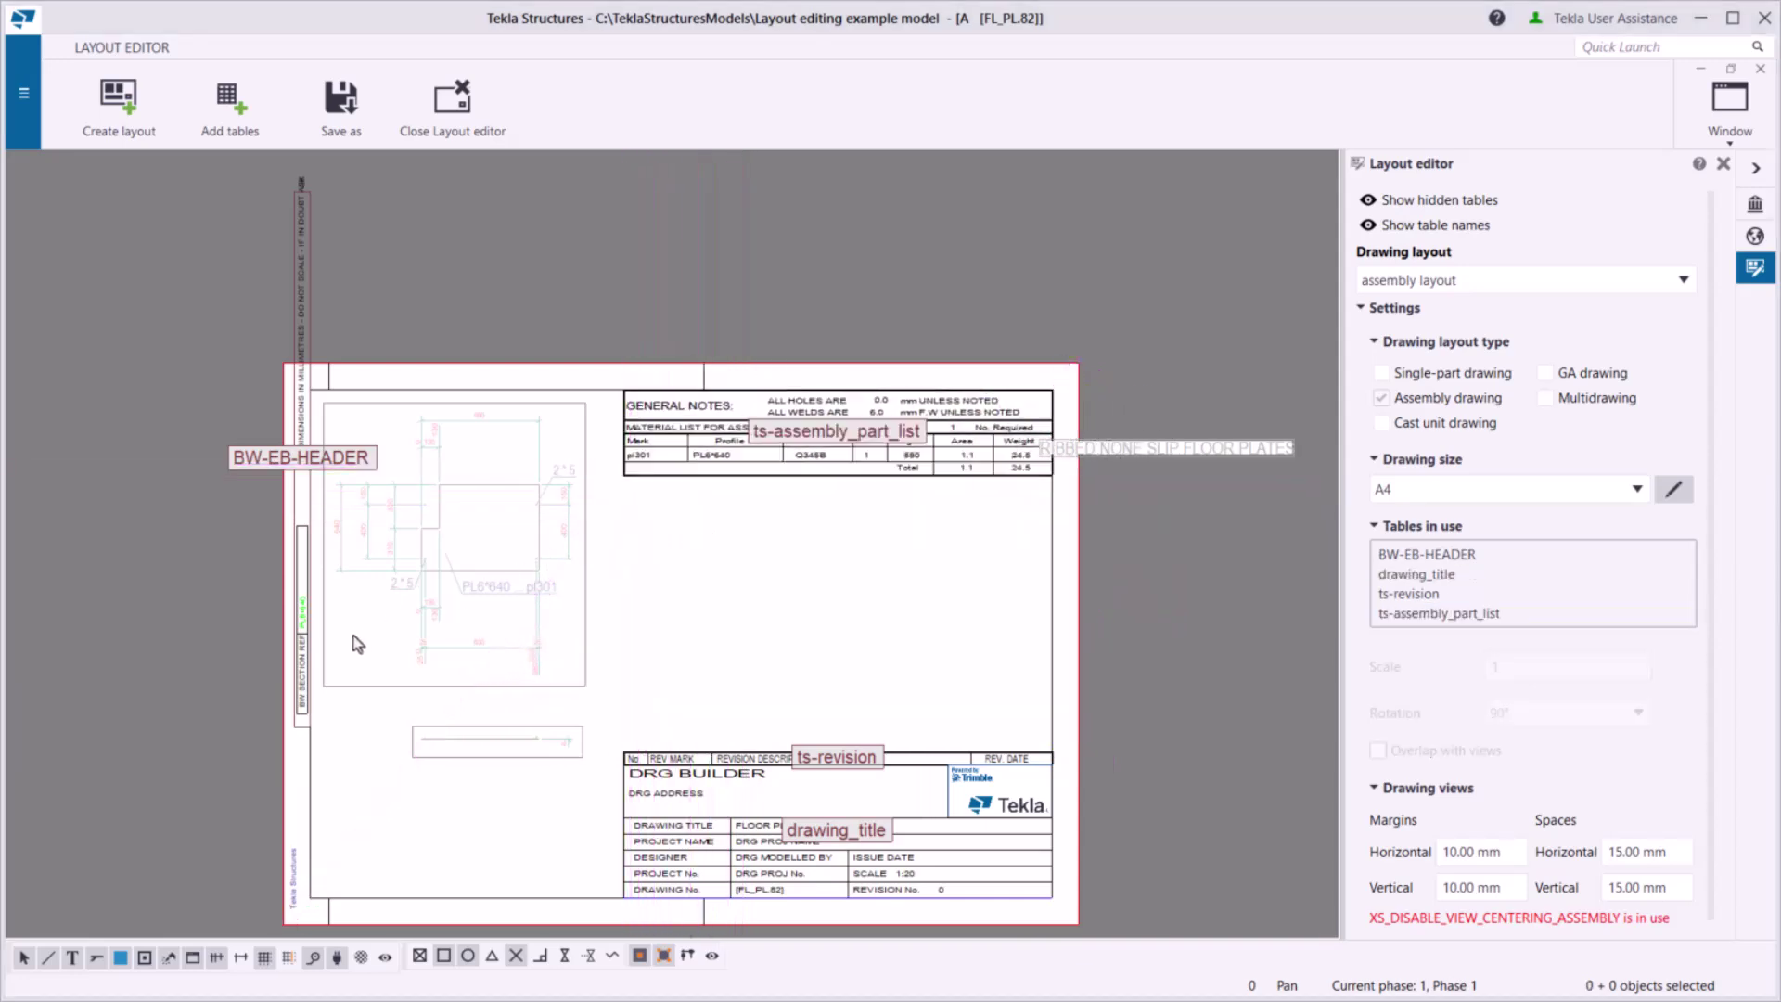
# - Remove BW-EB-HEADER from the A4 layout and re-save updating only the A4 size
pyautogui.click(312, 686)
pyautogui.press('Delete')
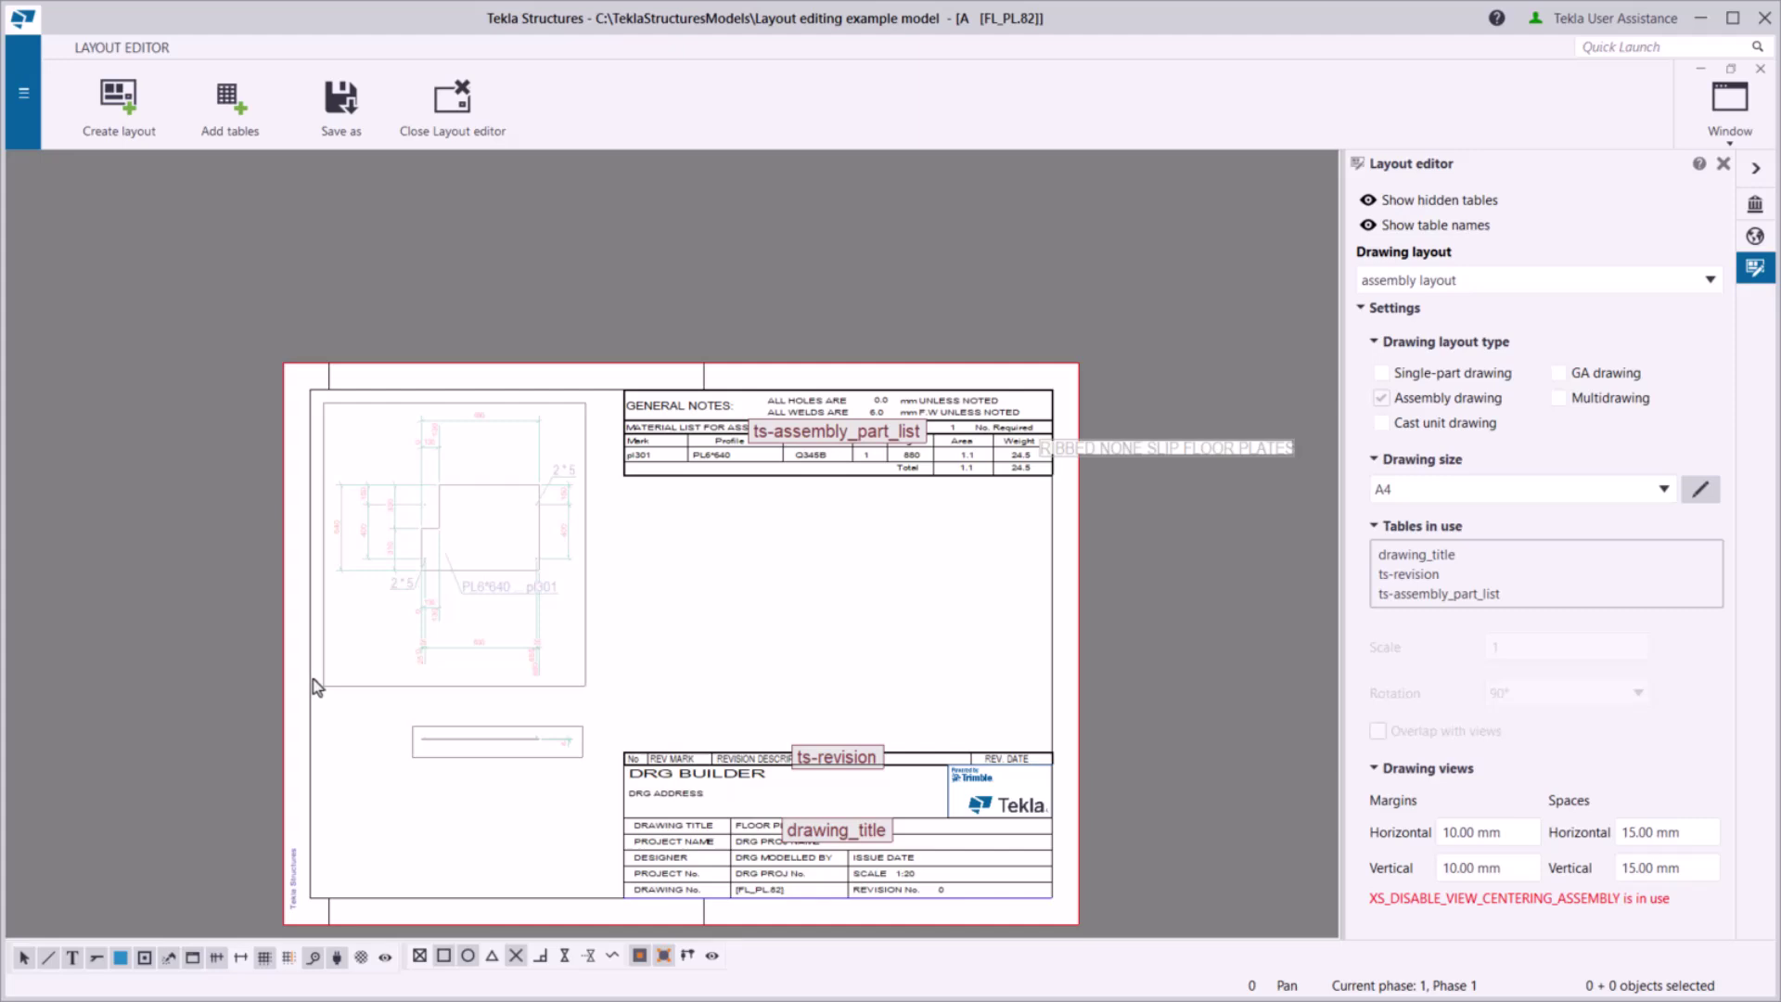
pyautogui.click(341, 101)
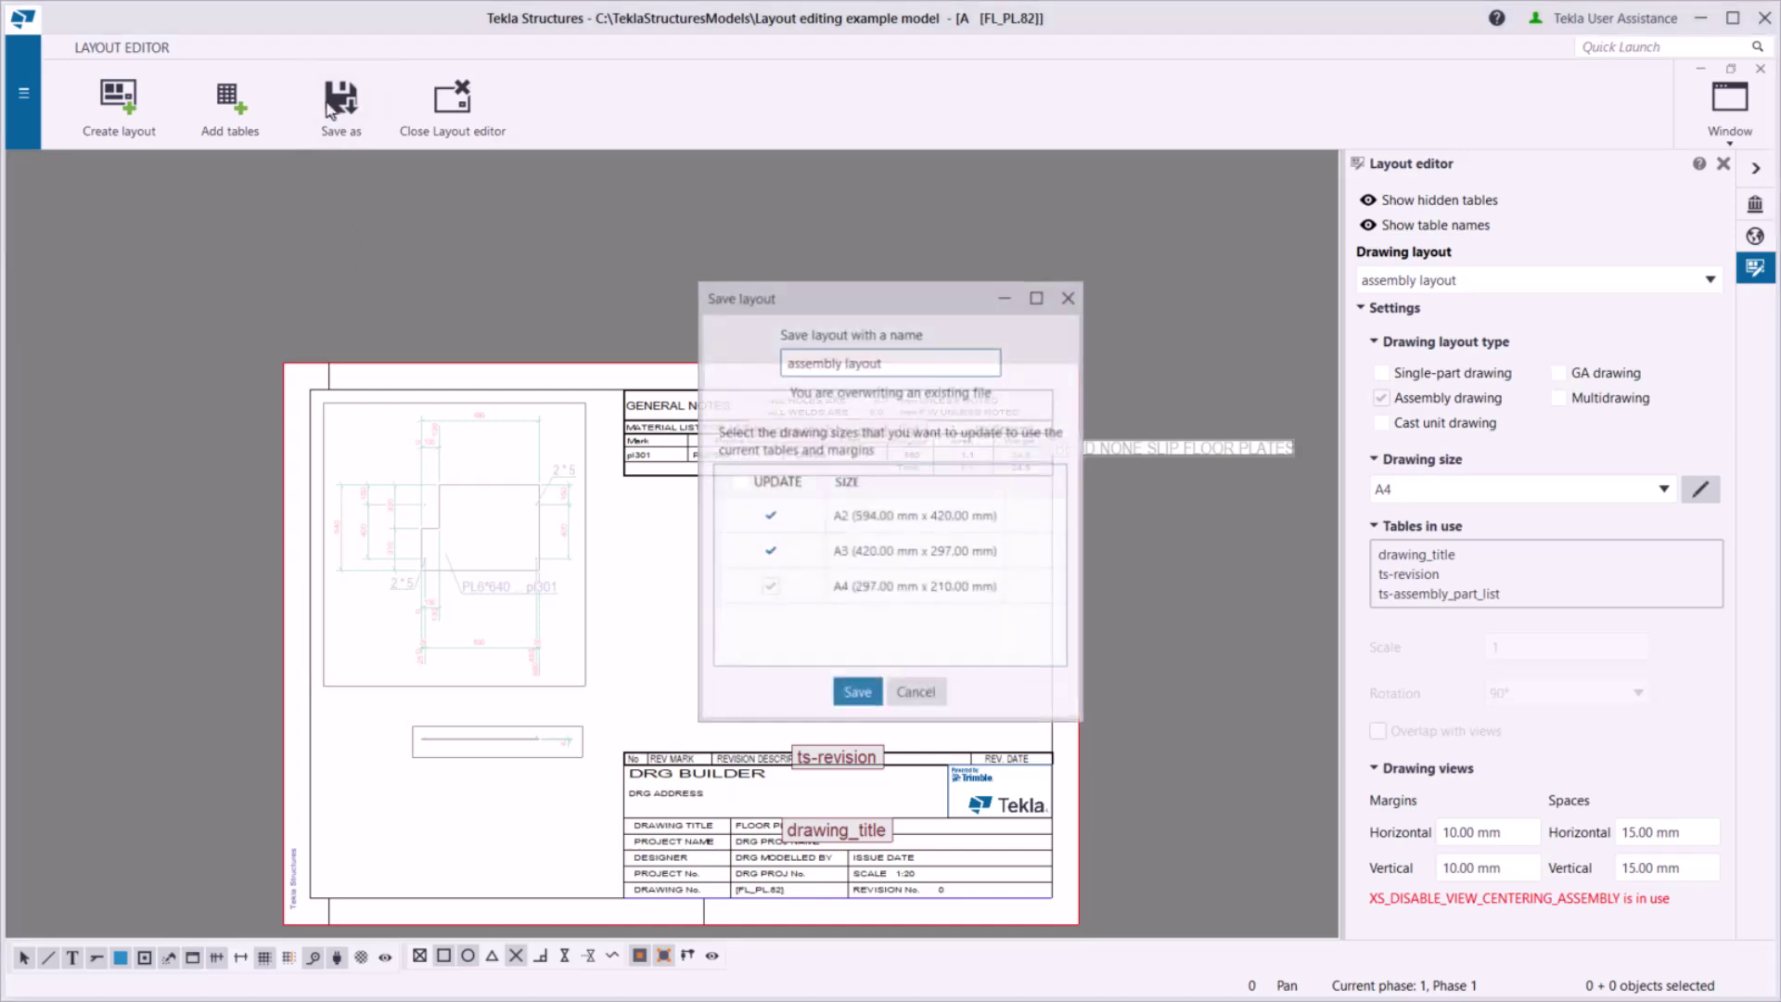
pyautogui.click(769, 515)
pyautogui.click(769, 550)
pyautogui.click(842, 694)
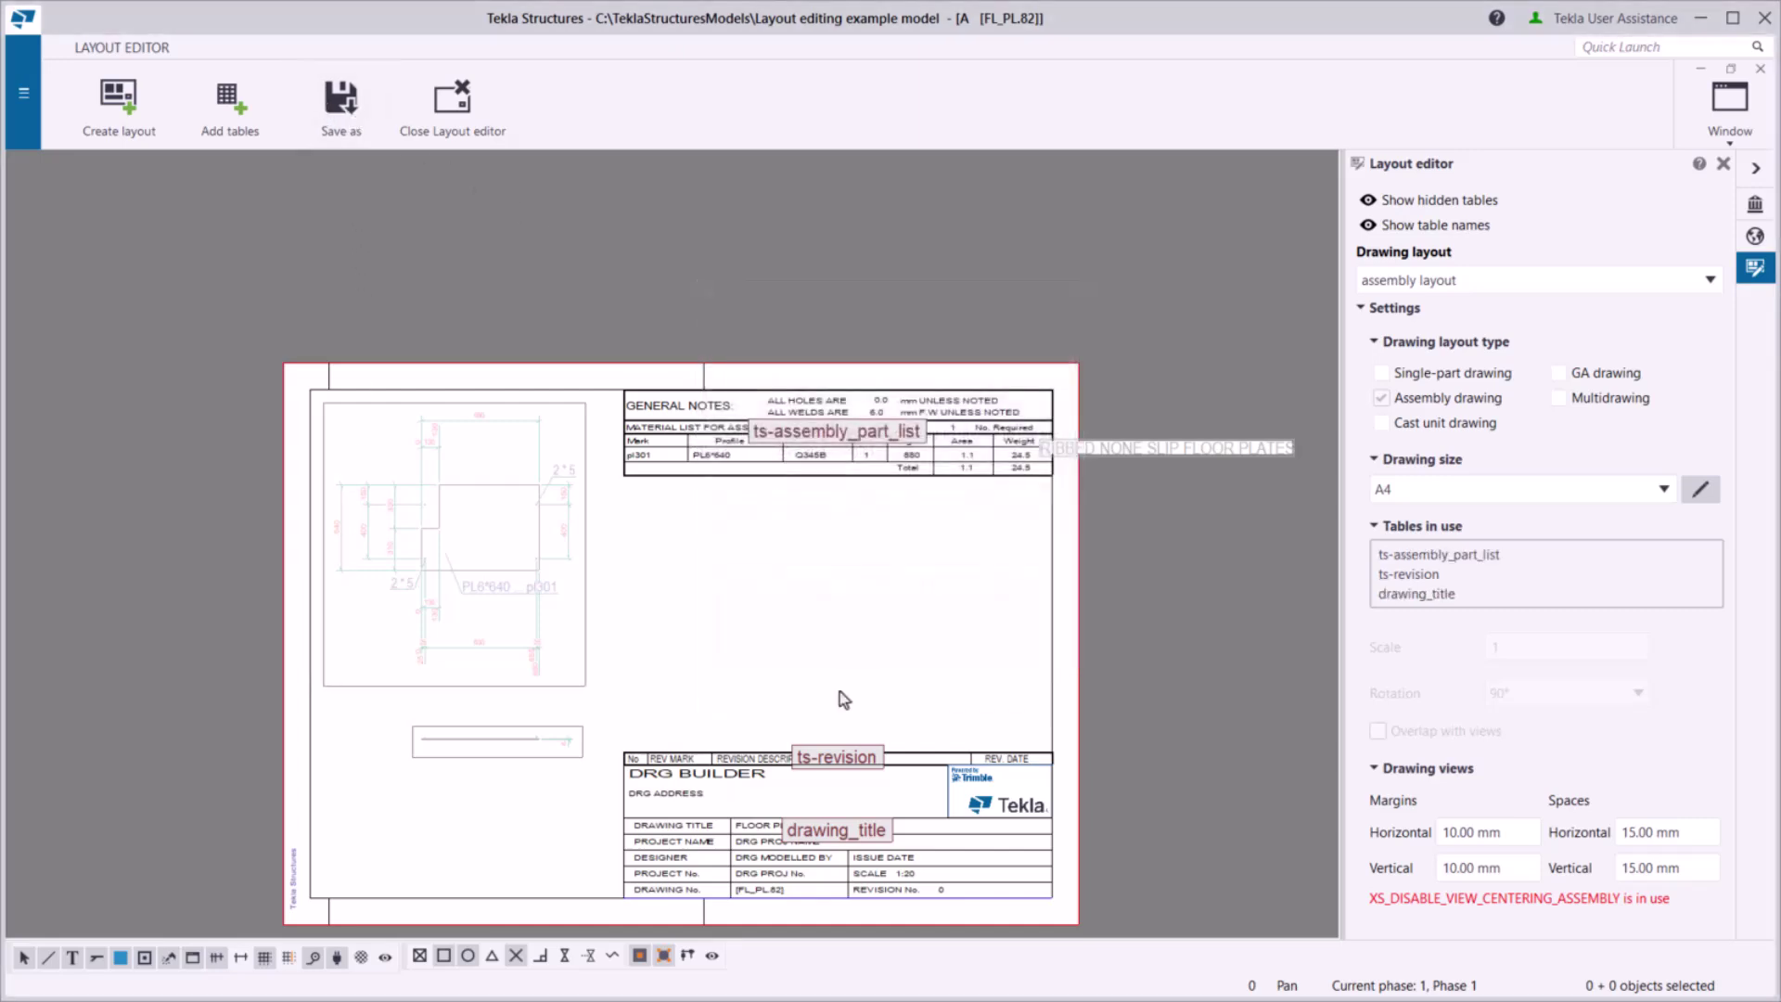